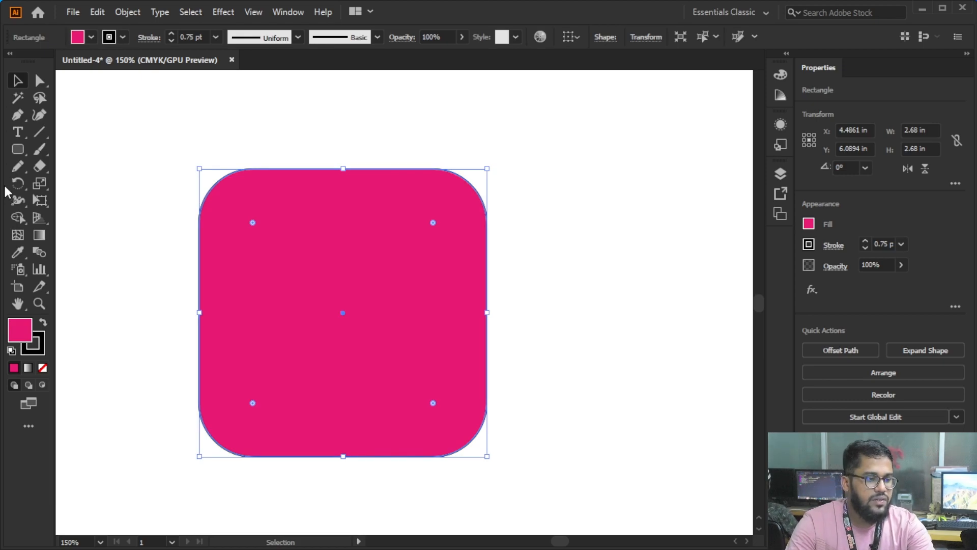
Erase a wavy strip along the top of the pink rounded rectangle and a strip down its right edge with the Eraser tool
click(23, 166)
mouse_move(39, 166)
mouse_down()
mouse_move(86, 179)
mouse_move(99, 166)
mouse_up()
mouse_move(175, 201)
mouse_down()
mouse_move(229, 183)
mouse_move(308, 197)
mouse_move(551, 187)
mouse_up()
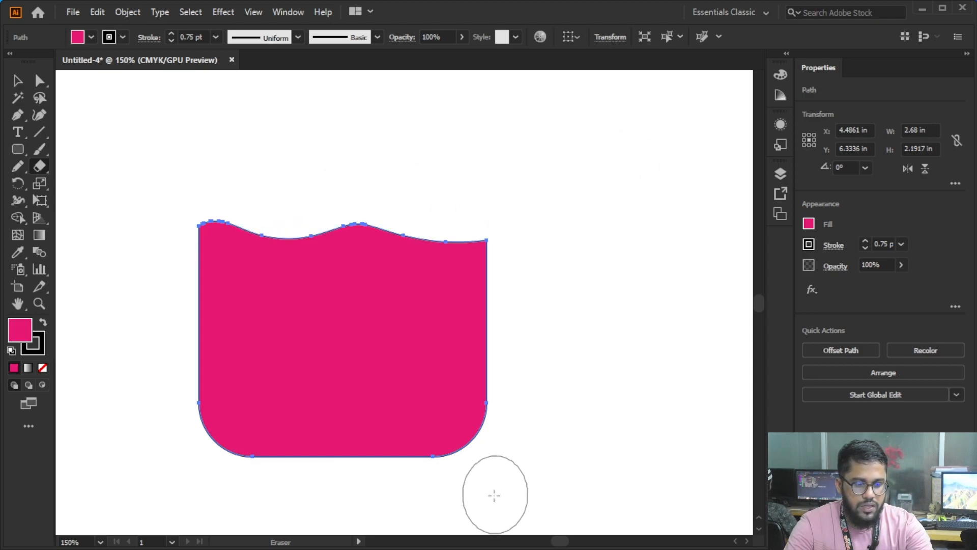
mouse_move(494, 496)
mouse_down()
mouse_move(493, 292)
mouse_move(537, 133)
mouse_up()
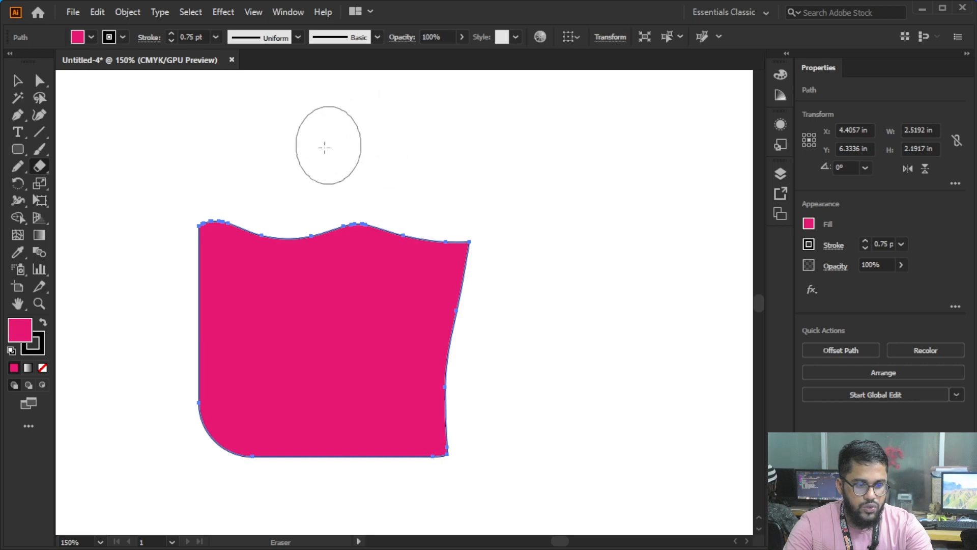
Erase horizontal, vertical and diagonal bands through the remaining pink shape, cutting it into pieces and wiping out the small leftover at its left
mouse_move(139, 278)
mouse_down()
mouse_move(341, 263)
mouse_move(514, 314)
mouse_up()
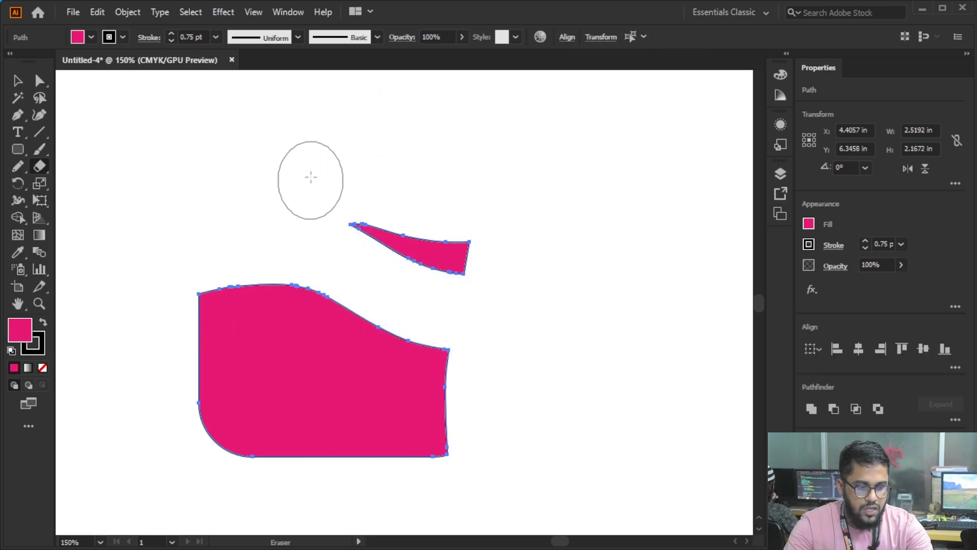
drag(311, 177, 312, 502)
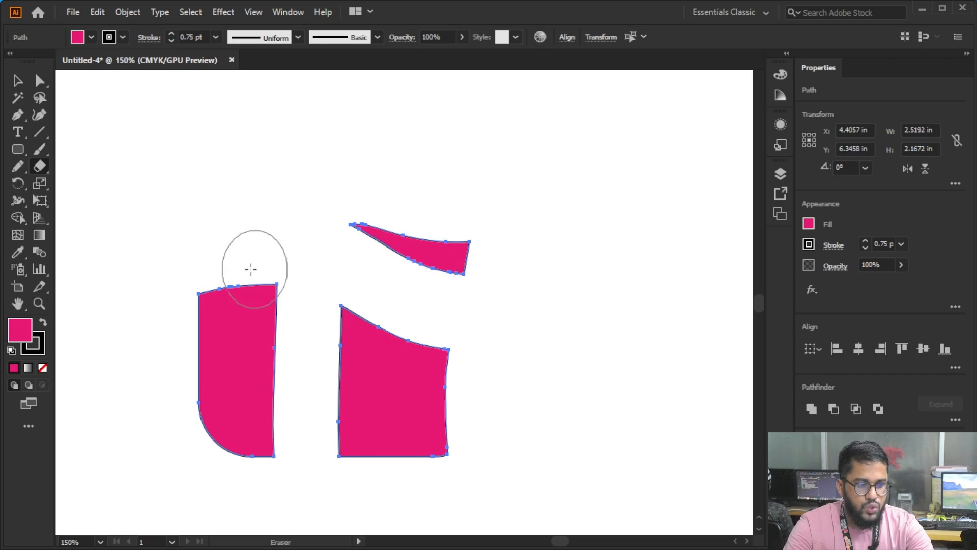
drag(250, 270, 201, 419)
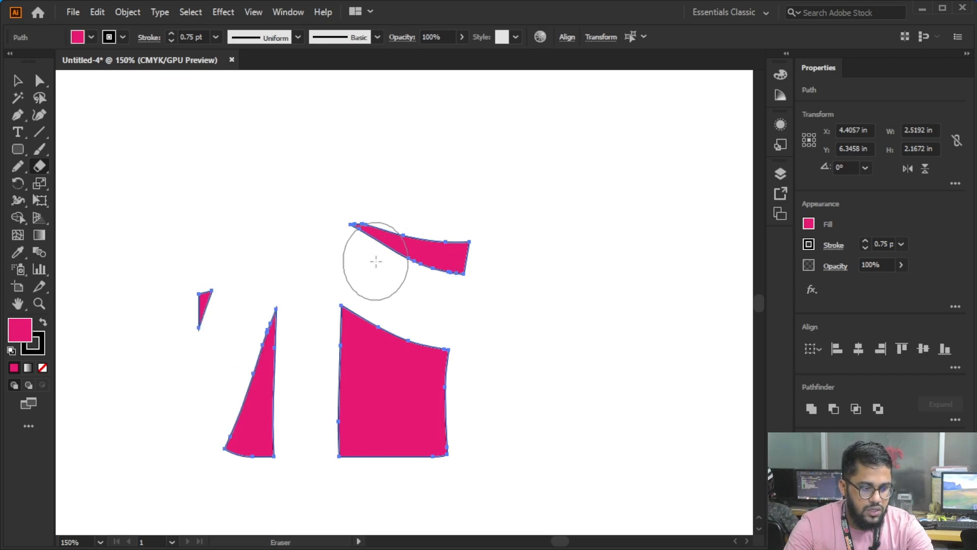
drag(399, 144, 403, 487)
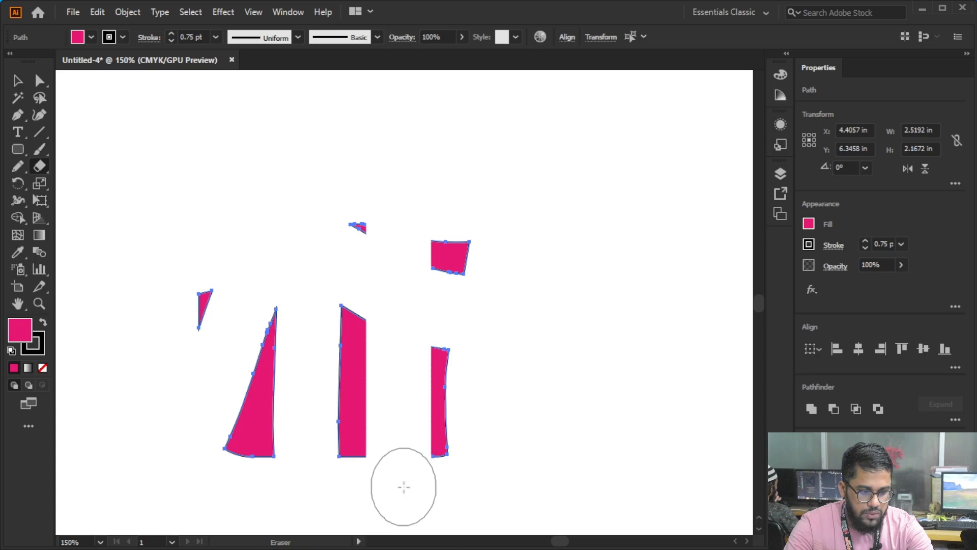
drag(281, 260, 171, 348)
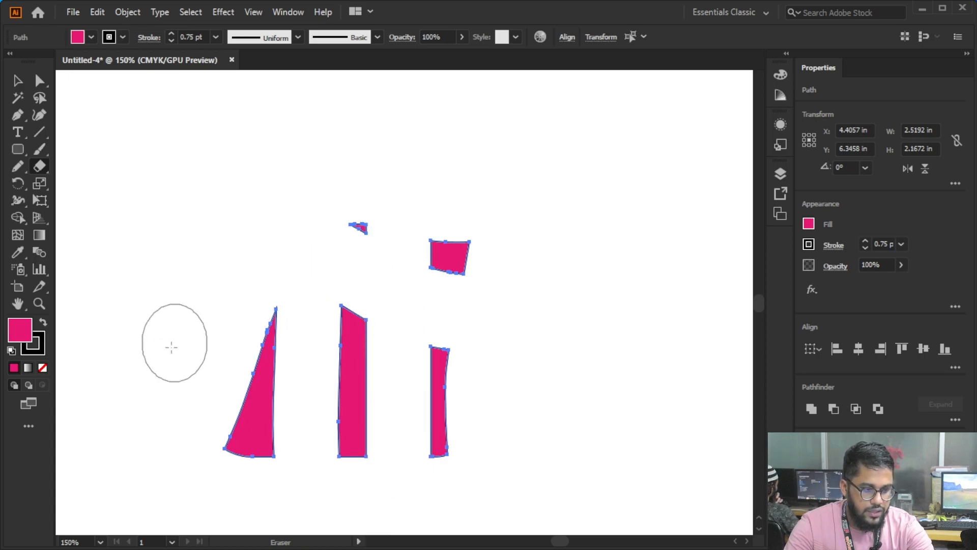
mouse_move(190, 266)
mouse_down()
mouse_move(268, 375)
mouse_move(221, 514)
mouse_up()
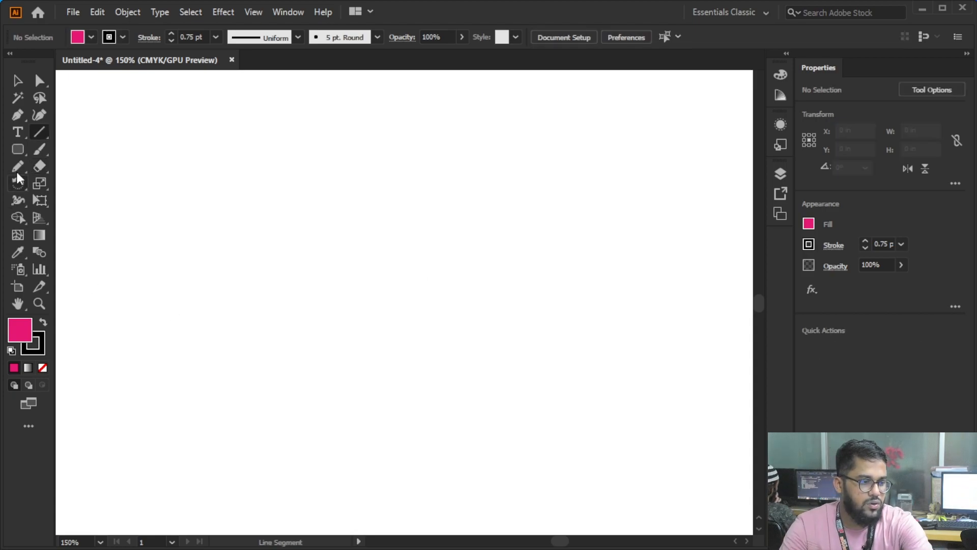
Draw a pink circle about 1.96 in wide with the Ellipse tool and move it to the middle of the canvas
drag(20, 151, 74, 184)
drag(279, 214, 385, 279)
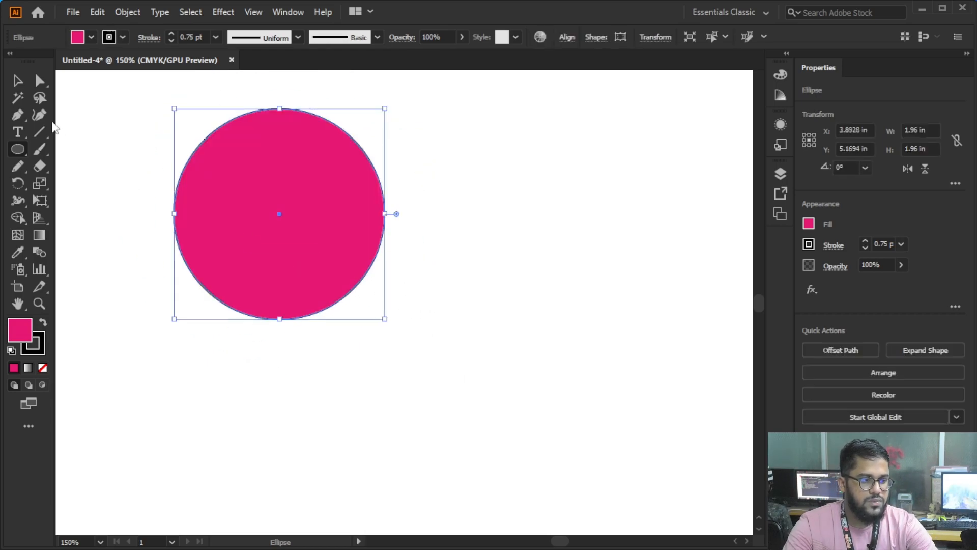
key(v)
drag(234, 181, 299, 291)
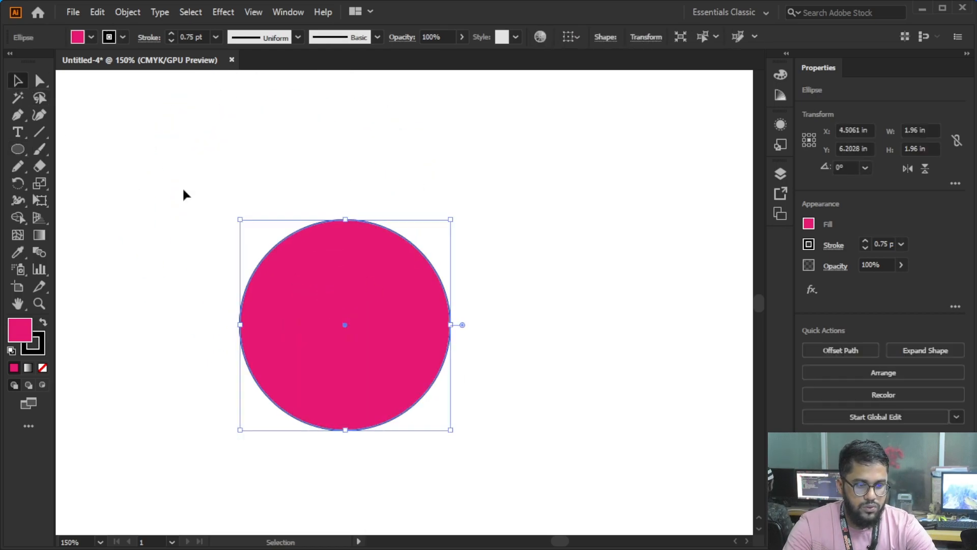
Erase the circle's upper-right and lower-left edges, a diagonal band across it, and the leftover upper piece
click(39, 166)
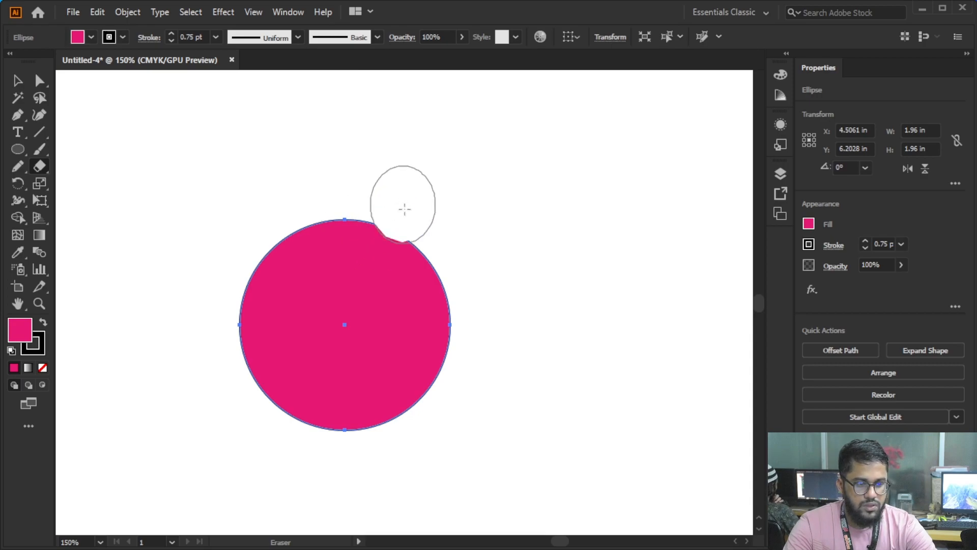
drag(404, 209, 482, 314)
mouse_move(323, 447)
mouse_down()
mouse_move(213, 345)
mouse_move(253, 175)
mouse_up()
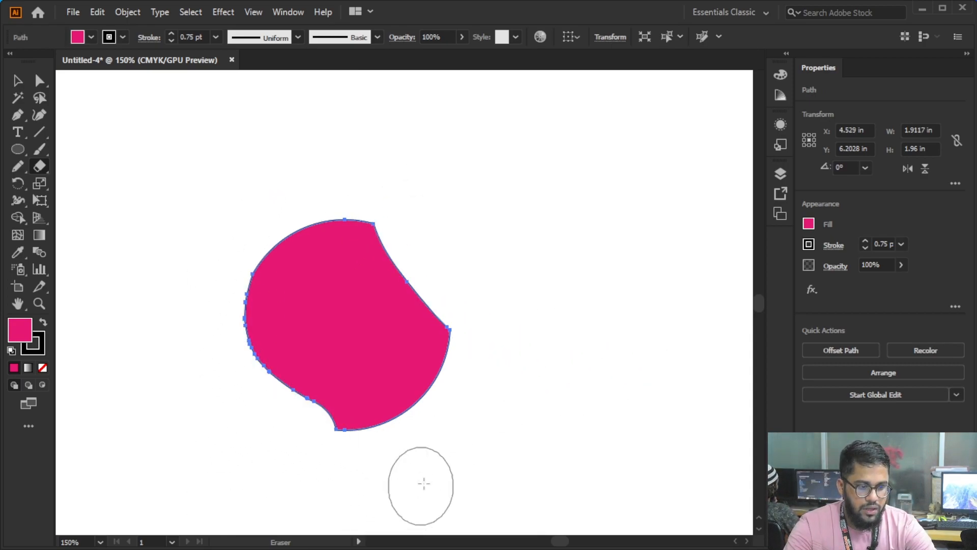
mouse_move(421, 484)
mouse_down()
mouse_move(397, 323)
mouse_move(277, 244)
mouse_up()
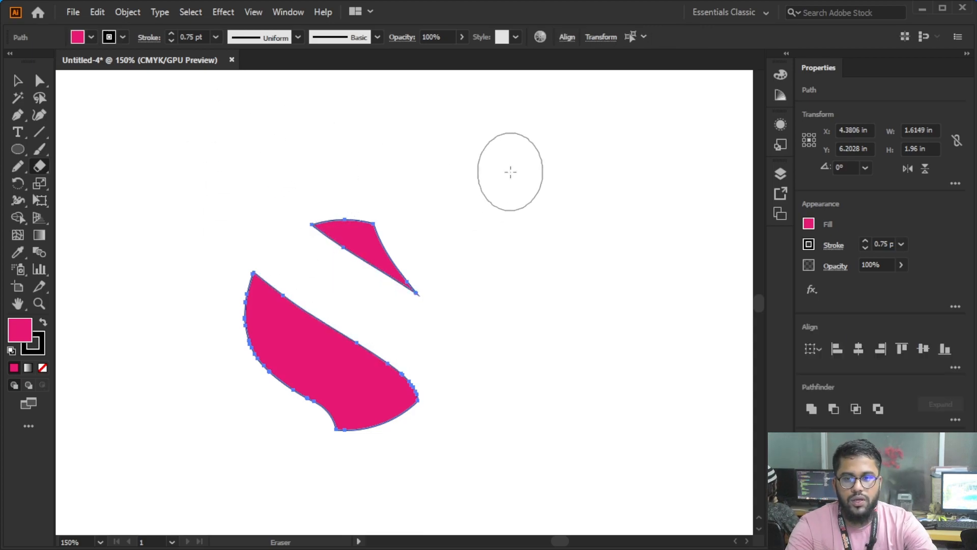
mouse_move(285, 219)
mouse_down()
mouse_move(311, 210)
mouse_move(399, 252)
mouse_move(445, 297)
mouse_up()
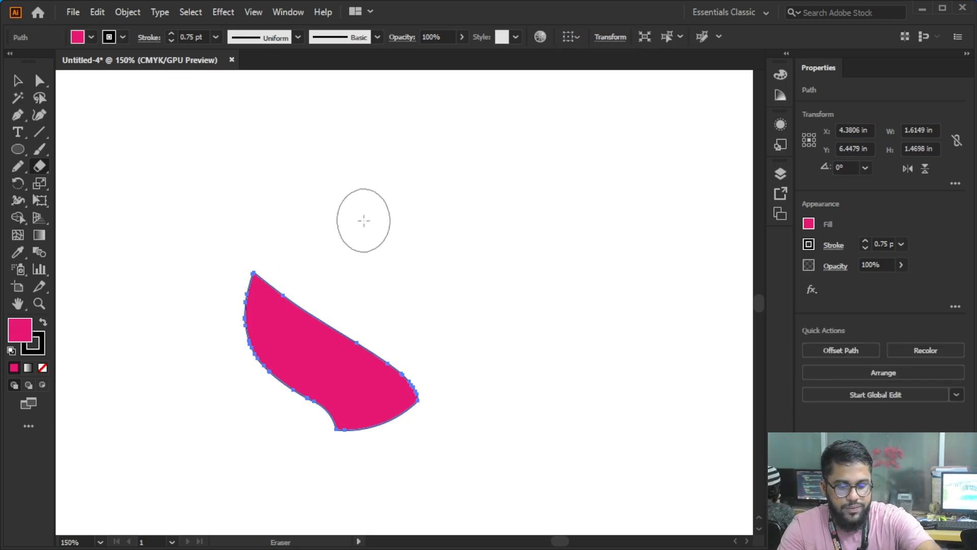
Adjust the eraser size to about 69 pt and erase a vertical band through the remaining pink shape
key(bracketleft)
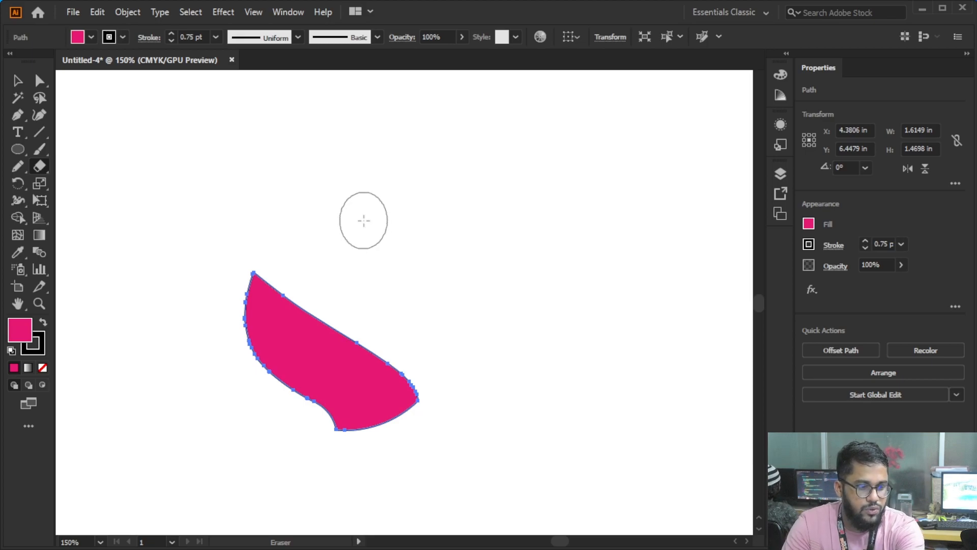
key(bracketright)
key(bracketright)
key(bracketright)
key(bracketright)
key(bracketright)
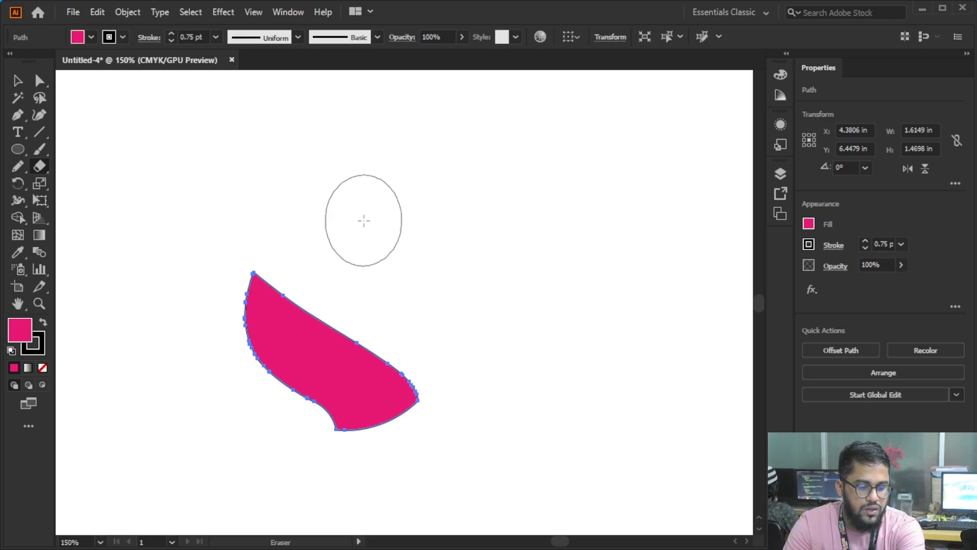
key(bracketright)
key(bracketright)
key(bracketright)
key(bracketright)
key(bracketright)
key(bracketright)
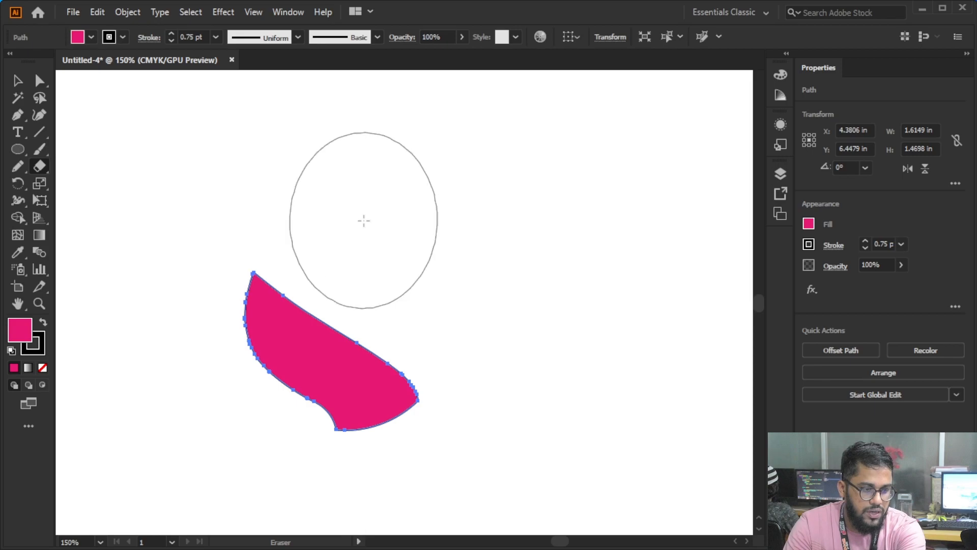
key(bracketleft)
key(bracketleft)
key(bracketleft)
key(bracketleft)
mouse_move(364, 220)
mouse_down()
mouse_move(352, 257)
mouse_move(361, 343)
mouse_move(356, 453)
mouse_up()
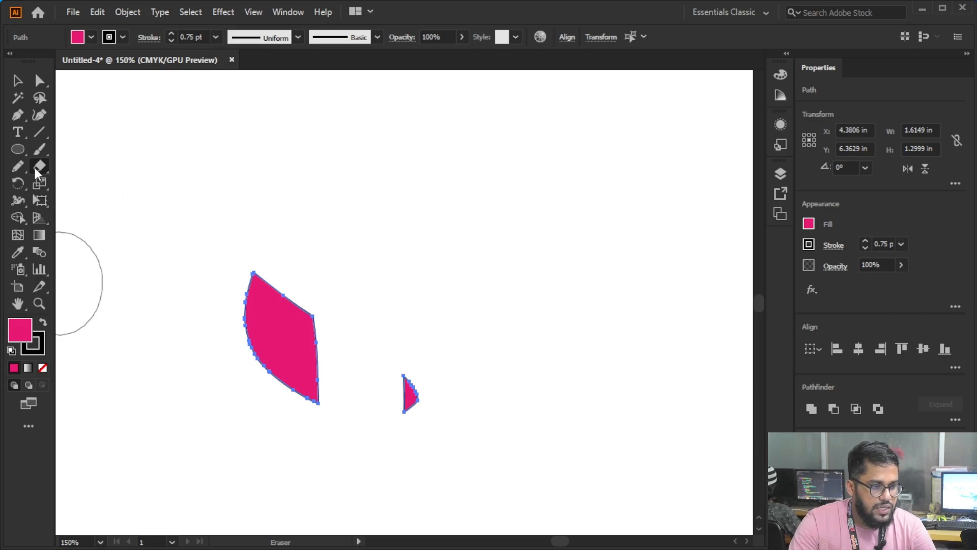
Check the angle, roundness and size settings in the Eraser Tool Options, moving the dialog clear of the artwork
double_click(34, 167)
drag(393, 167, 585, 87)
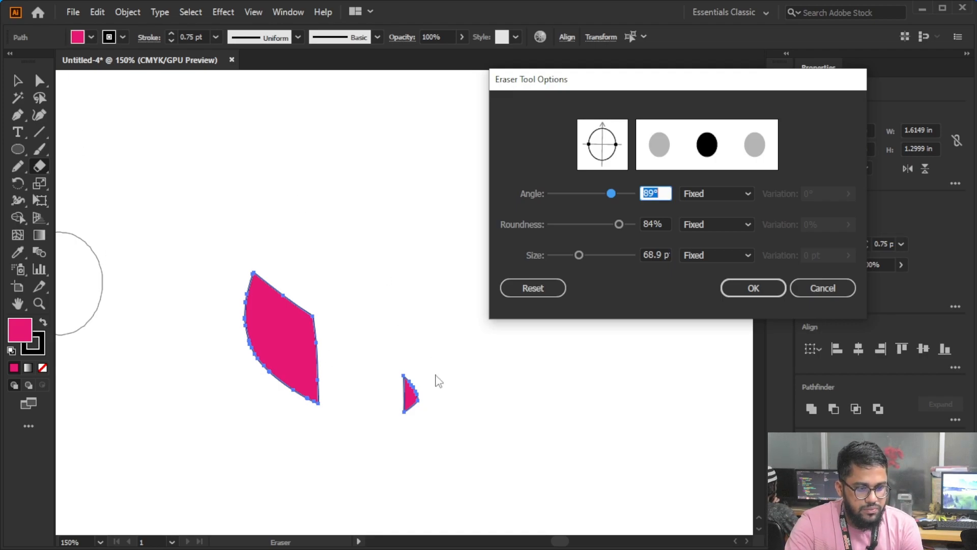
click(750, 288)
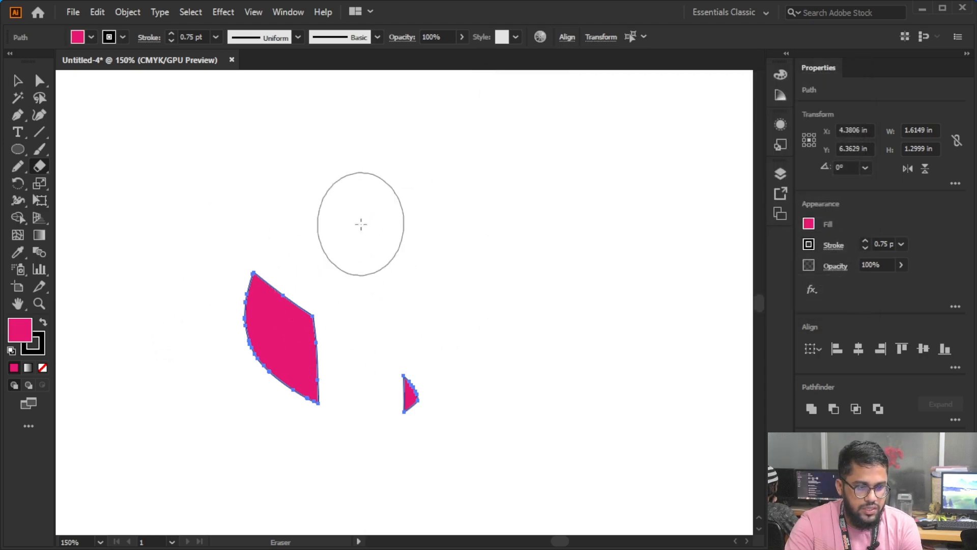
Shrink the eraser and enlarge it again to about 87 pt
key(bracketleft)
key(bracketleft)
key(bracketleft)
key(bracketleft)
key(bracketleft)
key(bracketleft)
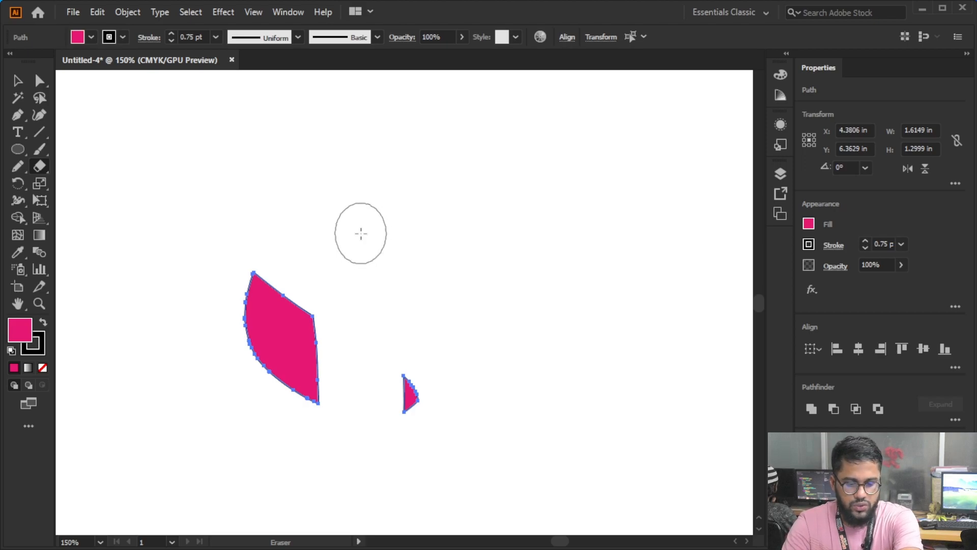
key(bracketright)
key(bracketright)
key(bracketright)
key(bracketright)
key(bracketright)
key(bracketright)
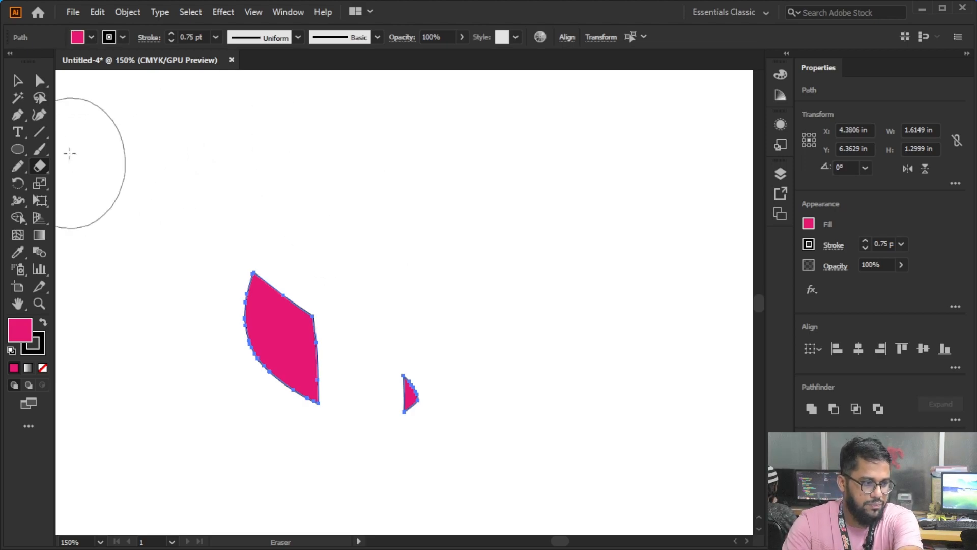
Set the Eraser tool to 79° angle, 22% roundness and 96 pt size, and erase a diagonal band through the larger pink piece
double_click(41, 167)
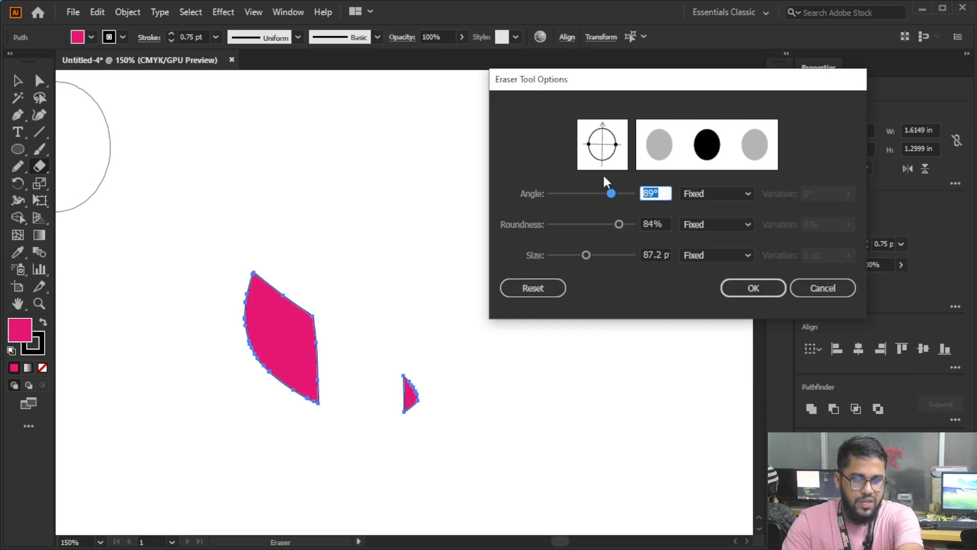
mouse_move(610, 193)
mouse_down()
mouse_move(600, 193)
mouse_move(609, 194)
mouse_up()
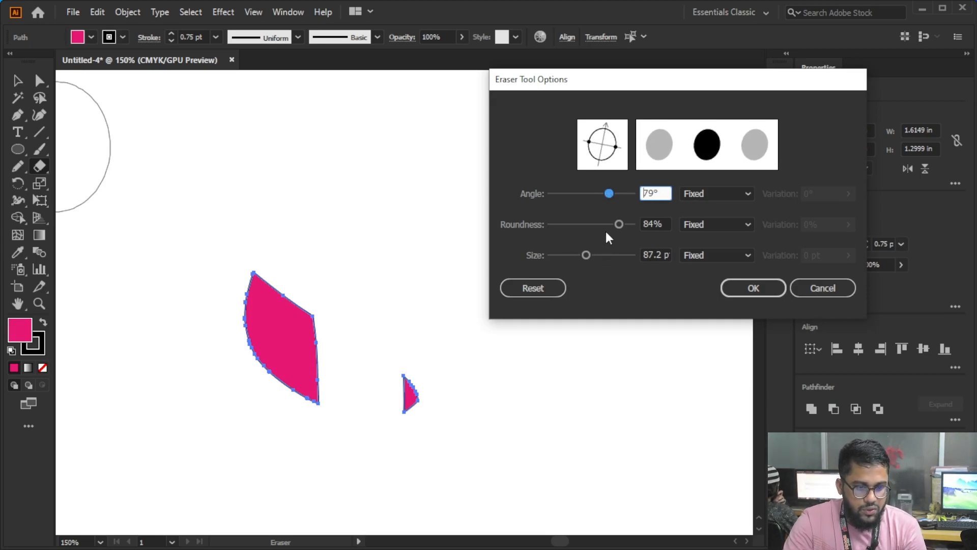
mouse_move(587, 254)
mouse_down()
mouse_move(612, 255)
mouse_move(573, 255)
mouse_move(589, 254)
mouse_up()
drag(618, 224, 569, 224)
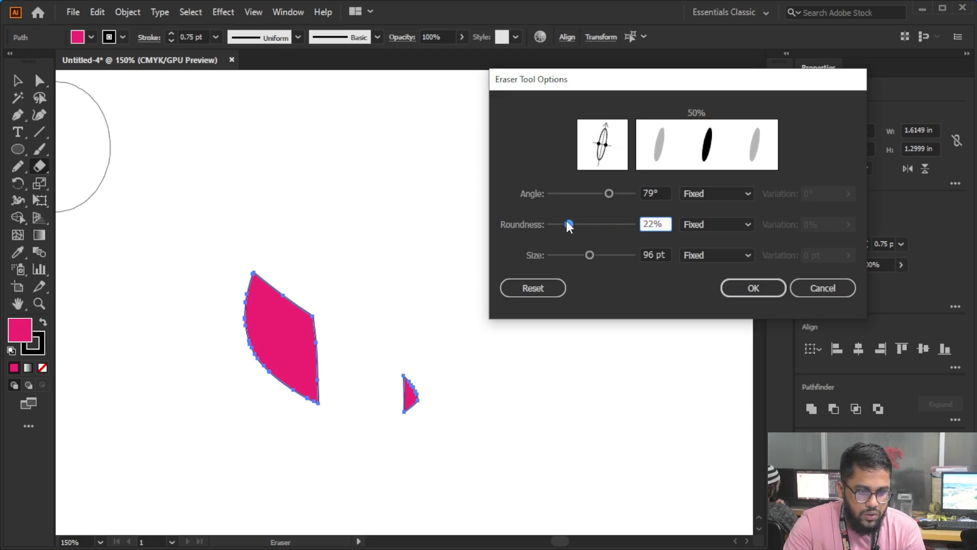
click(758, 285)
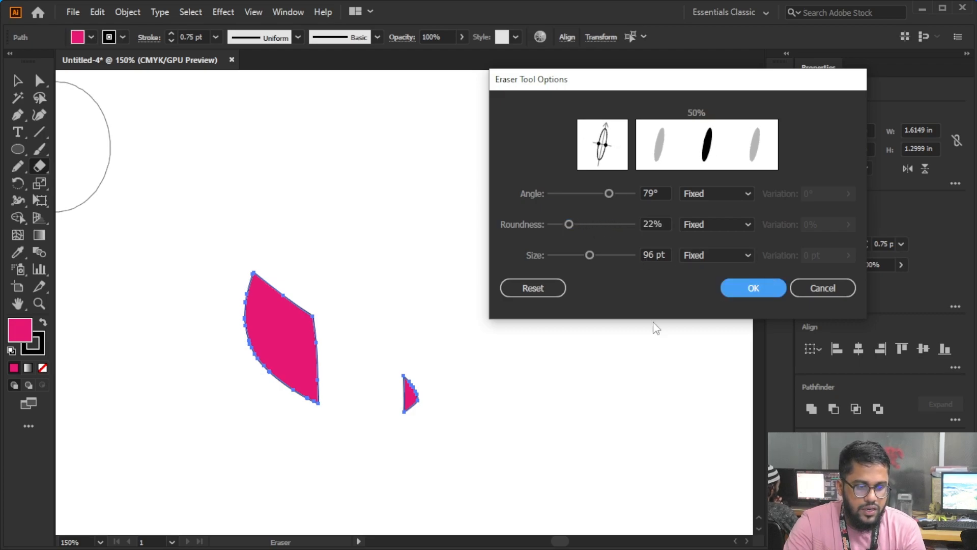
click(753, 294)
drag(360, 284, 264, 356)
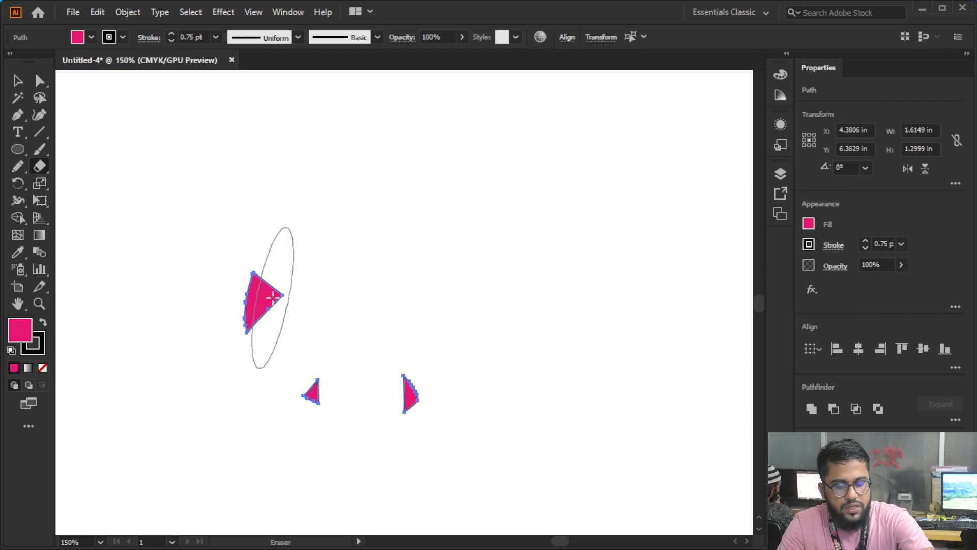
Delete the leftover pink pieces and draw a new pink circle about 1.83 in wide
key(Delete)
drag(19, 148, 89, 185)
drag(323, 250, 423, 347)
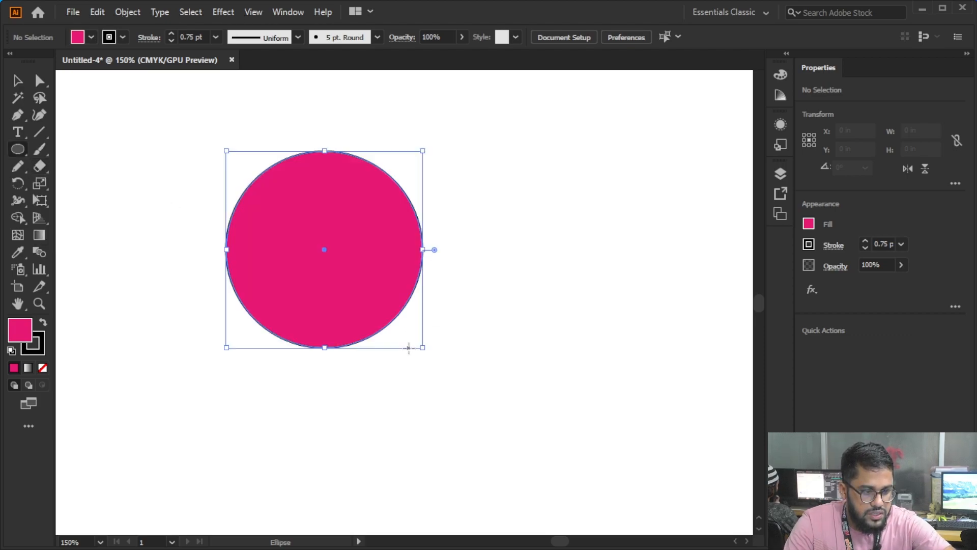
Set the Eraser tool's angle to 90° and erase a narrow vertical sliver from the circle's right edge
click(41, 164)
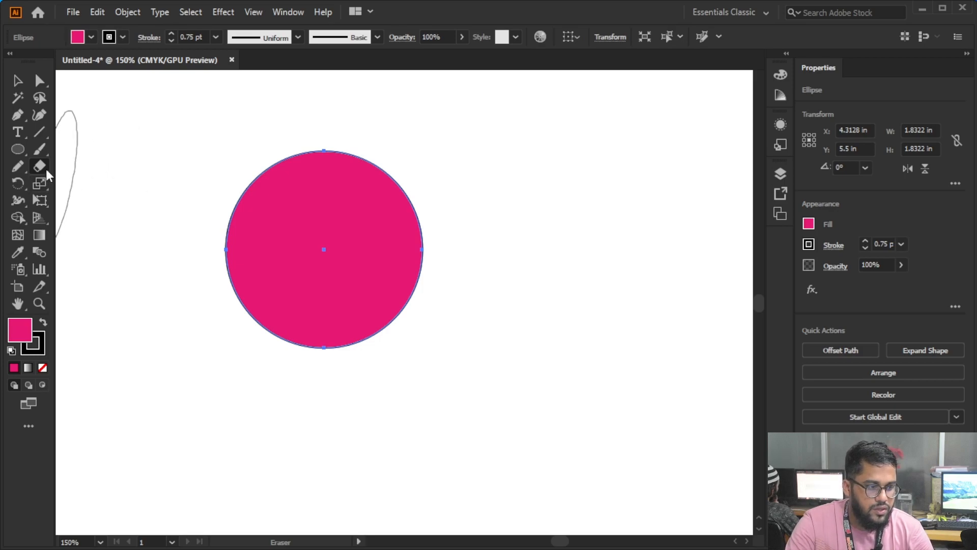
double_click(40, 164)
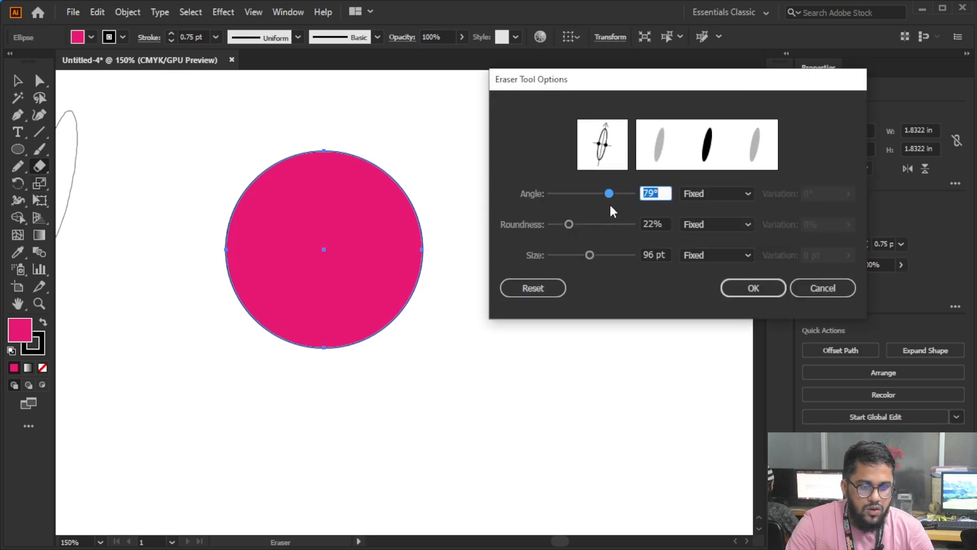
drag(611, 196, 610, 192)
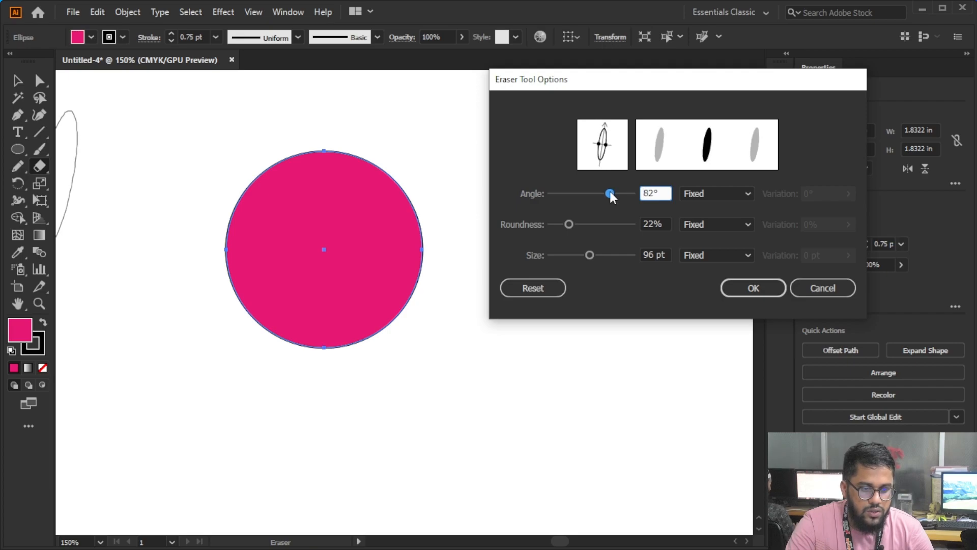
double_click(654, 193)
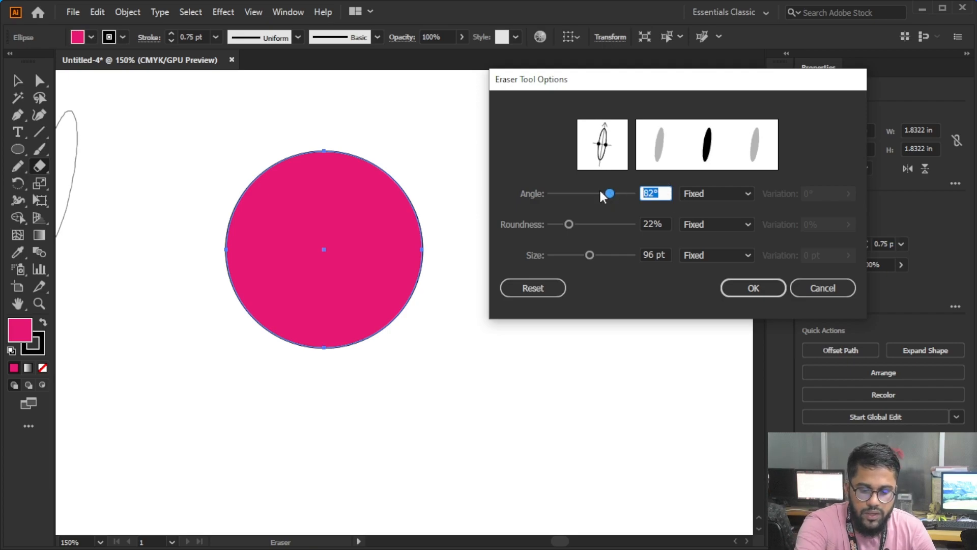
text(90)
key(Return)
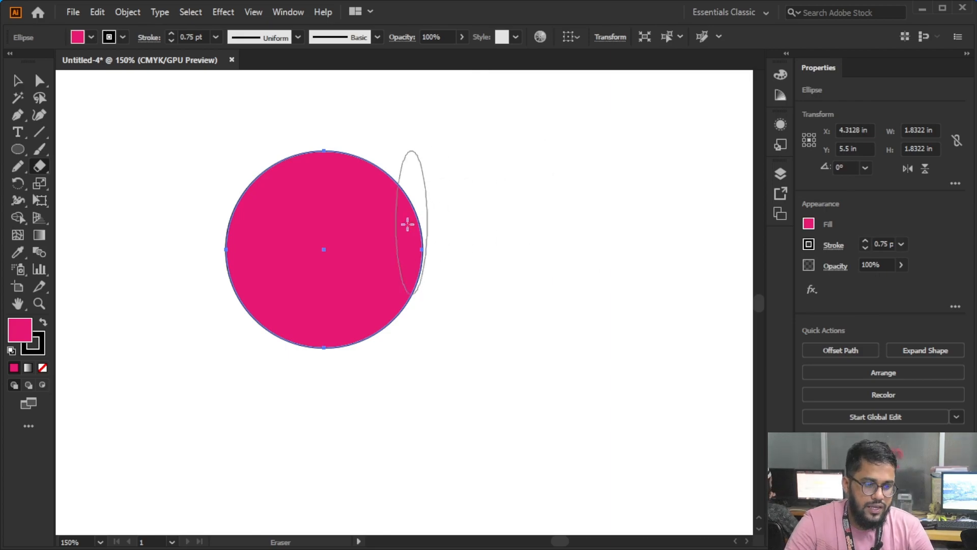
click(413, 230)
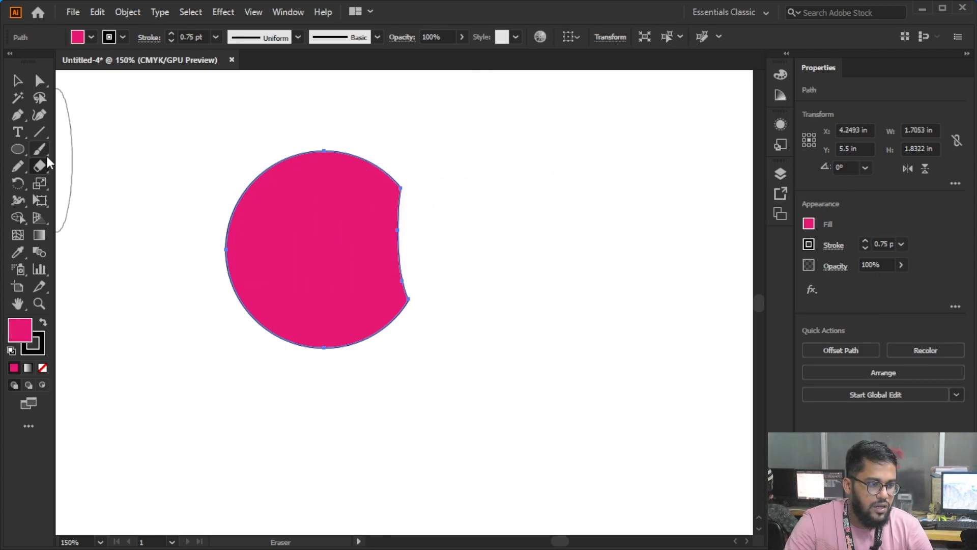
Set the Eraser tool to 87° angle, 60% roundness and 387 pt size, and erase all but a crescent of the pink circle
double_click(40, 167)
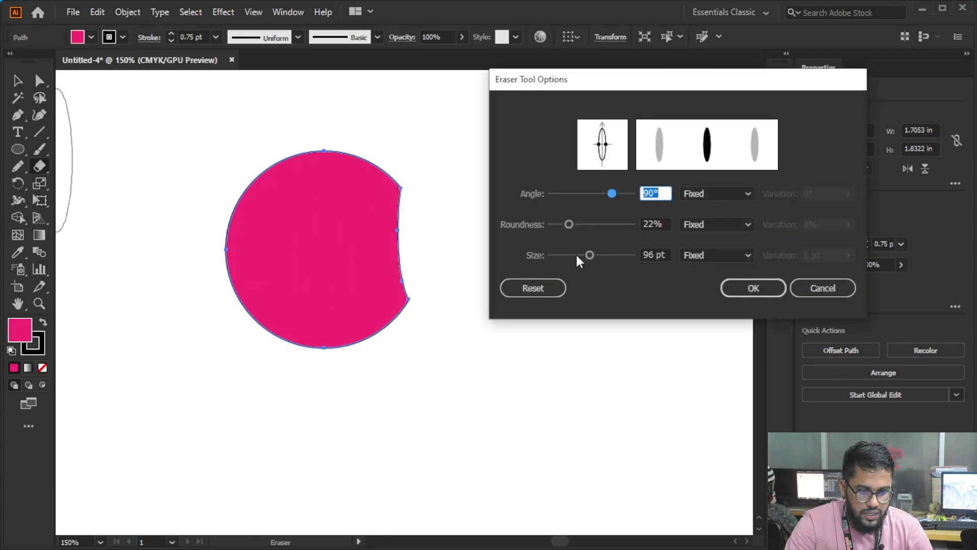
drag(571, 222, 603, 227)
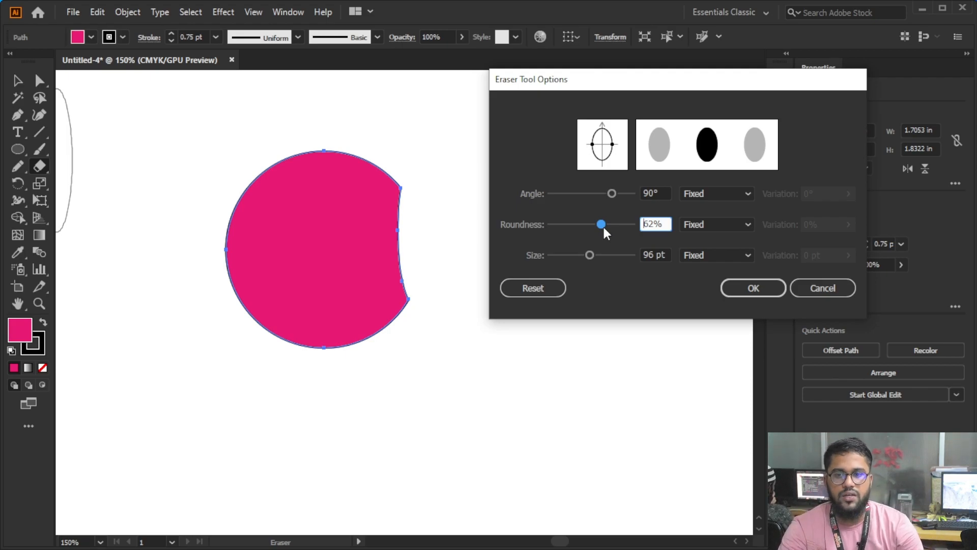
mouse_move(604, 227)
mouse_down()
mouse_move(628, 232)
mouse_move(592, 227)
mouse_move(623, 232)
mouse_move(591, 259)
mouse_move(602, 260)
mouse_move(570, 258)
mouse_move(638, 265)
mouse_move(616, 272)
mouse_up()
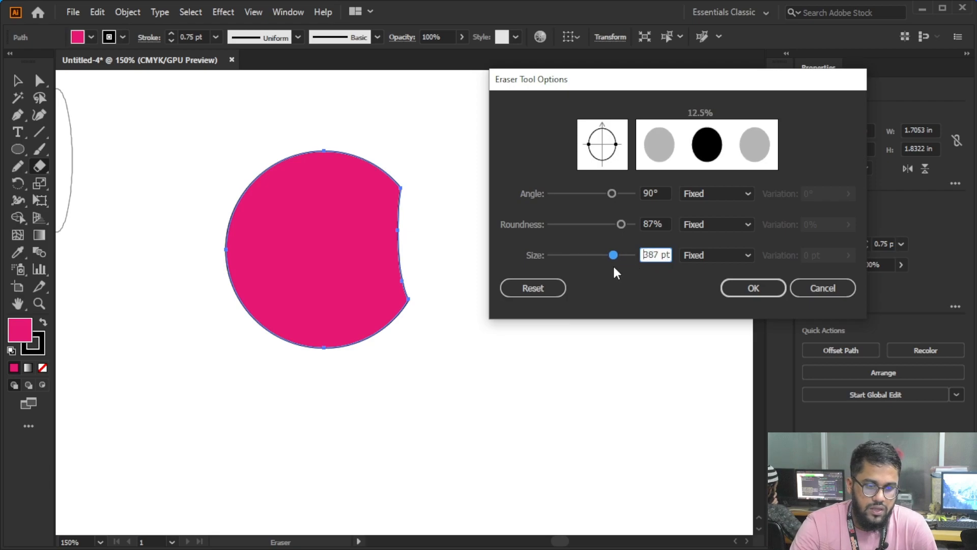
mouse_move(612, 193)
mouse_down()
mouse_move(593, 194)
mouse_move(613, 199)
mouse_up()
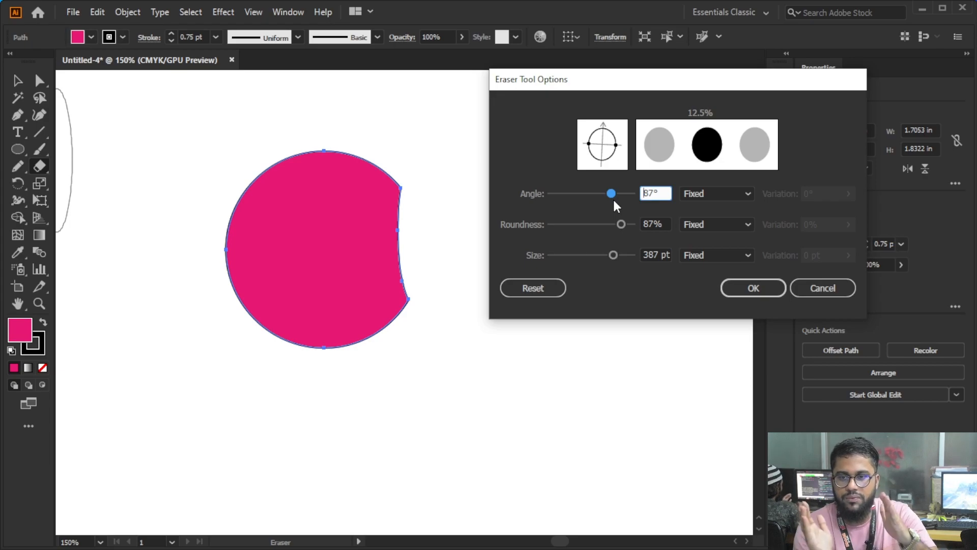
mouse_move(621, 224)
mouse_down()
mouse_move(578, 225)
mouse_move(599, 224)
mouse_up()
click(754, 288)
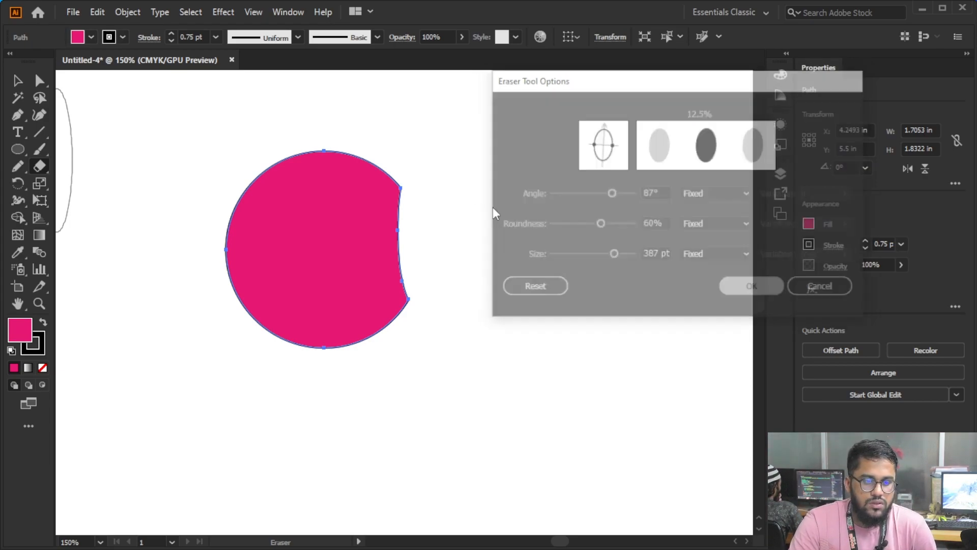
click(426, 192)
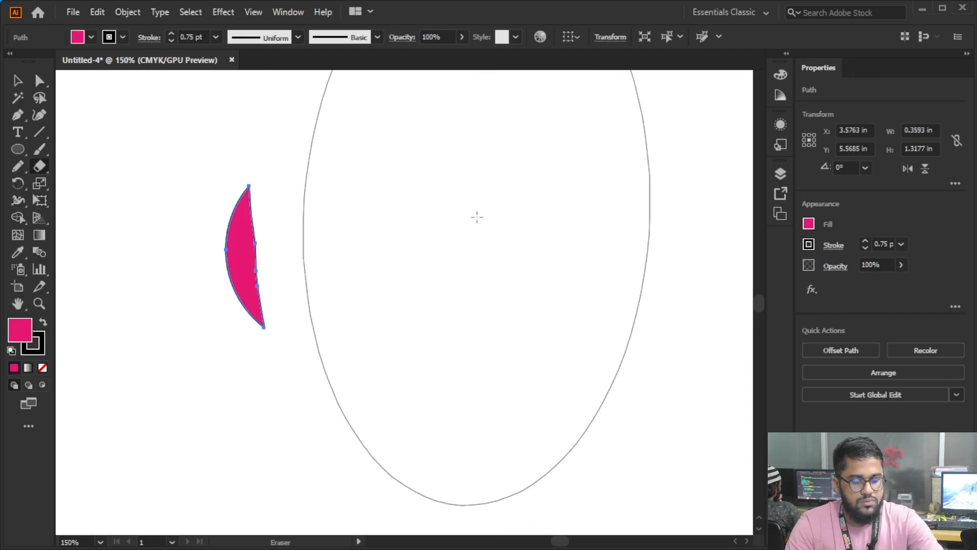
Shrink the eraser to about 64.5 pt and erase the lower half of the pink crescent diagonally
key(bracketleft)
key(bracketleft)
key(bracketleft)
key(bracketleft)
key(bracketleft)
key(bracketleft)
key(bracketleft)
key(bracketleft)
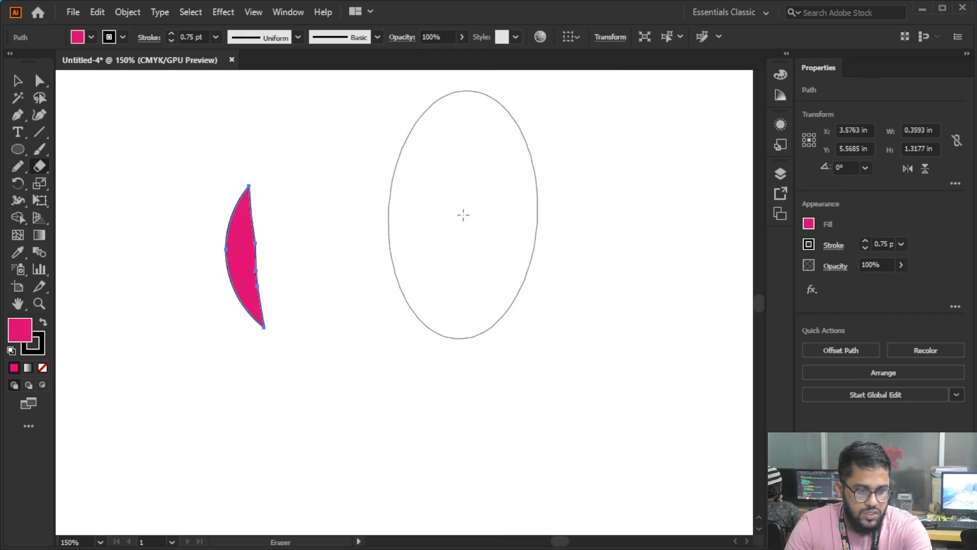
key(bracketleft)
key(bracketleft)
key(bracketleft)
key(bracketleft)
key(bracketleft)
key(bracketleft)
key(bracketleft)
key(bracketleft)
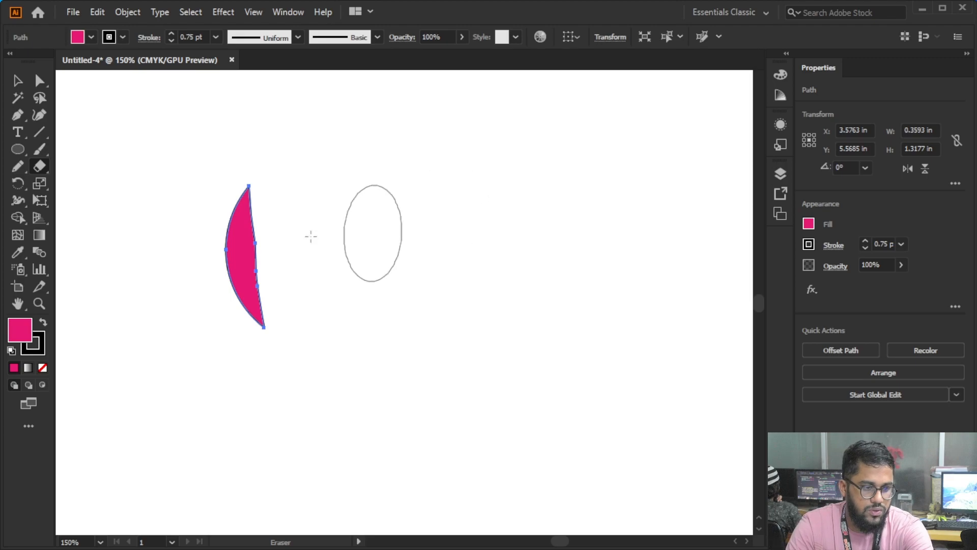
drag(311, 236, 236, 316)
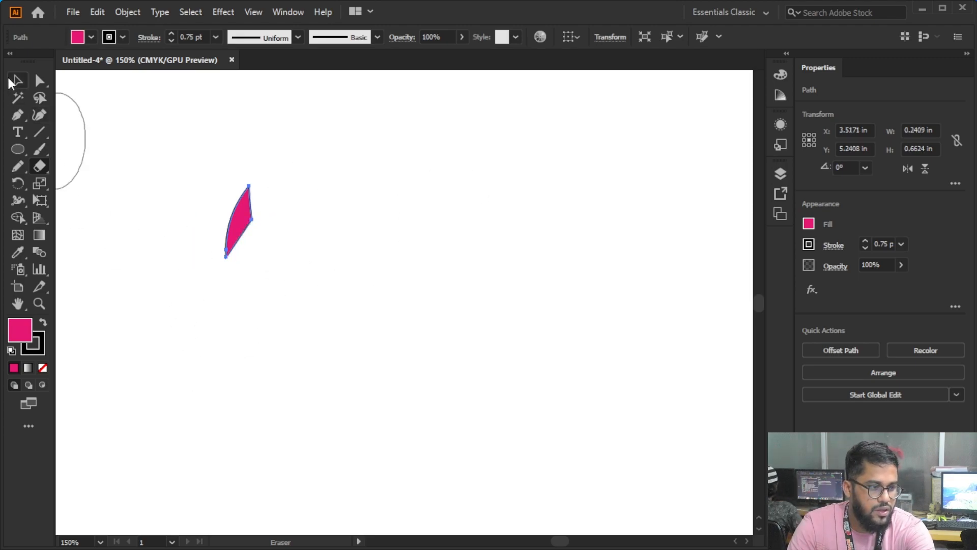
Delete the leftover pink piece, and draw a pink square about 1.37 in wide placed near X 4.43 in, Y 5.87 in
click(12, 81)
key(Delete)
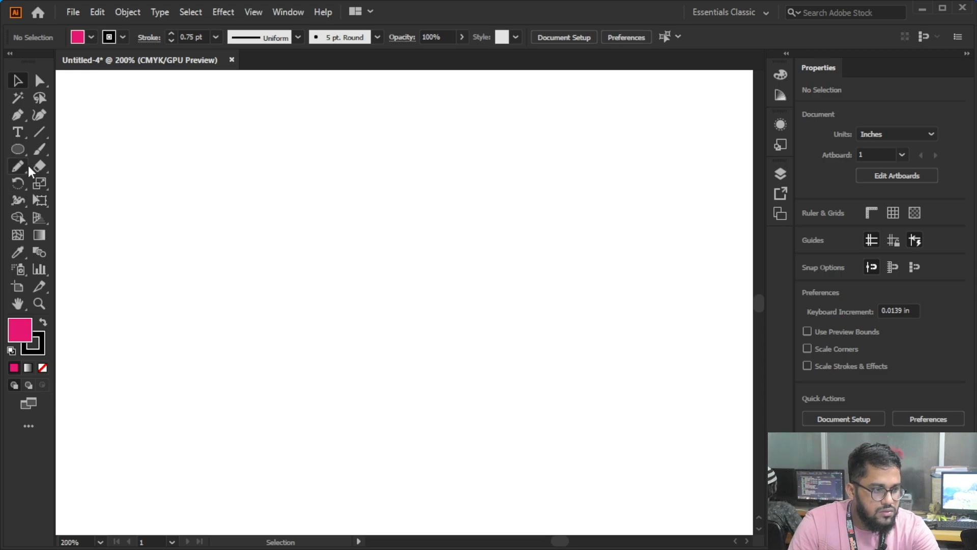
right_click(21, 151)
click(83, 166)
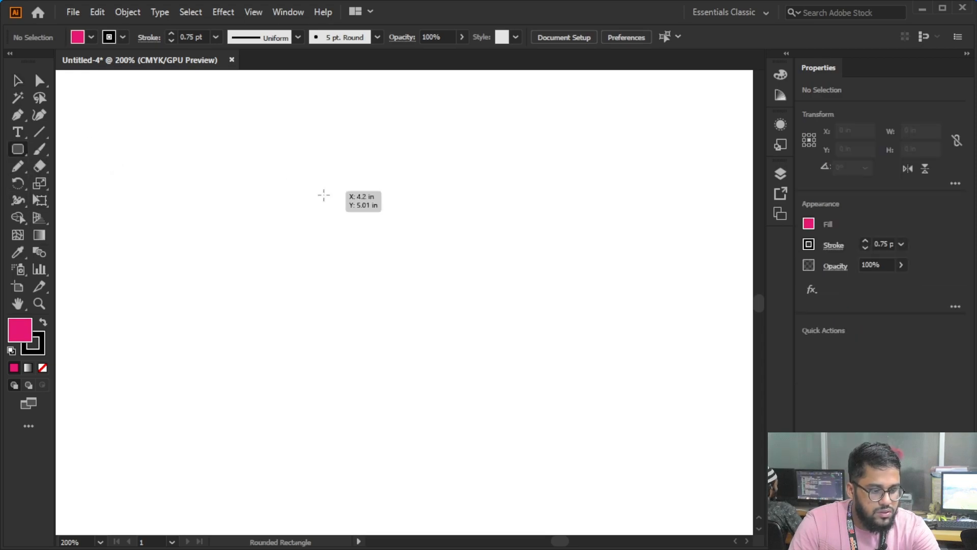
right_click(20, 144)
click(81, 148)
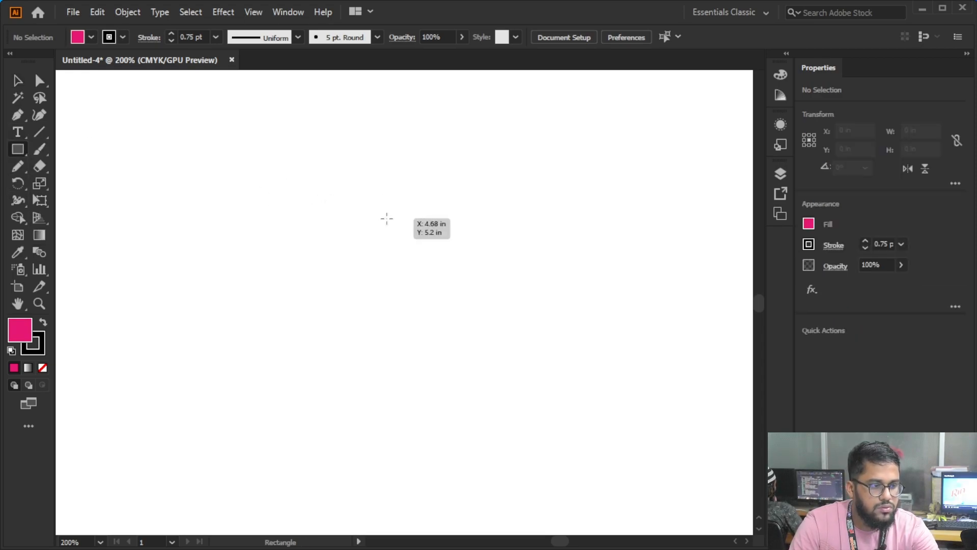
drag(398, 221, 497, 319)
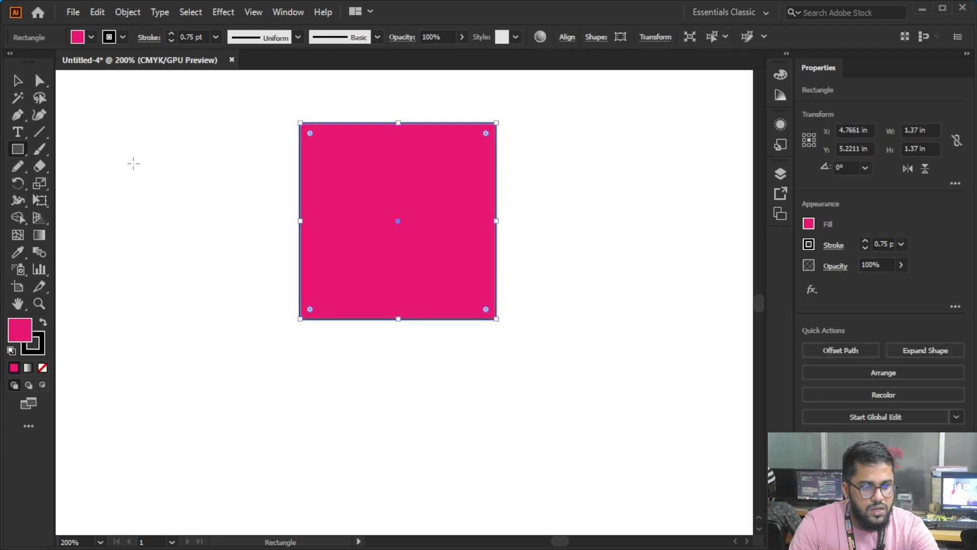
click(17, 82)
drag(416, 186, 389, 261)
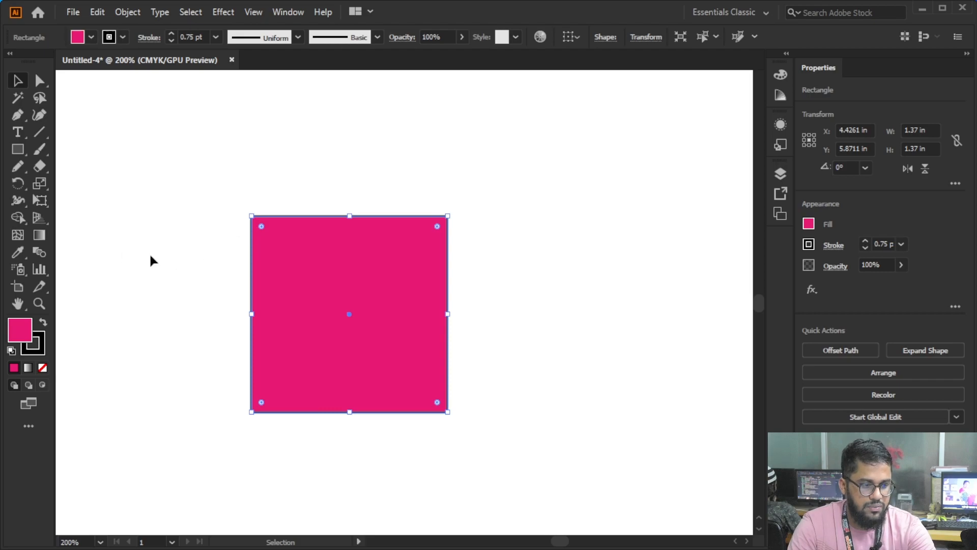
Set the Eraser tool to 90° angle, 89% roundness and 109 pt size, and erase both upper corners of the pink square
click(39, 166)
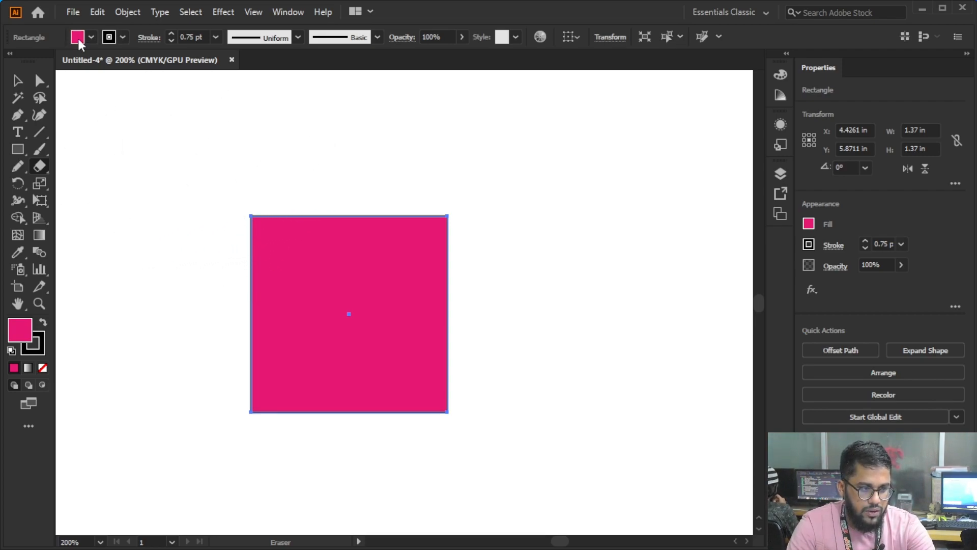
double_click(41, 167)
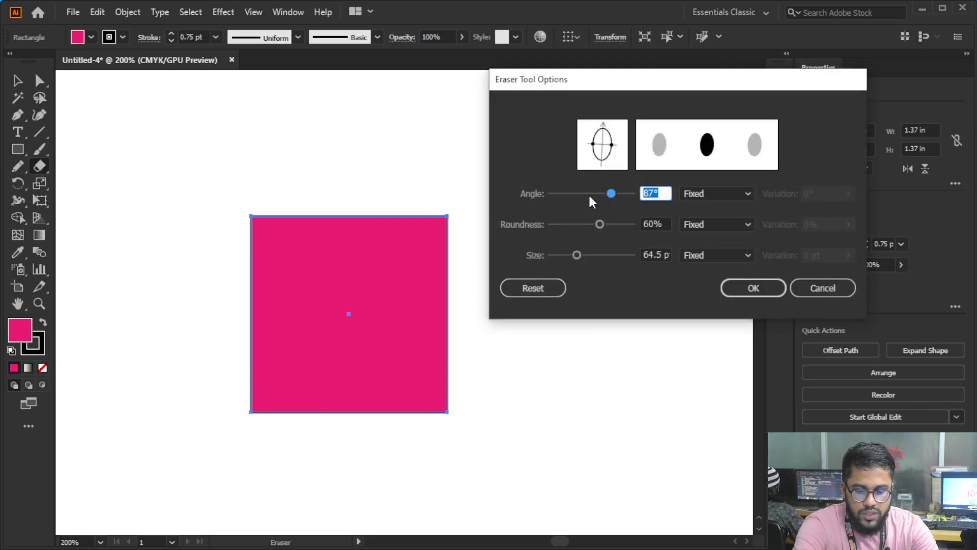
text(90)
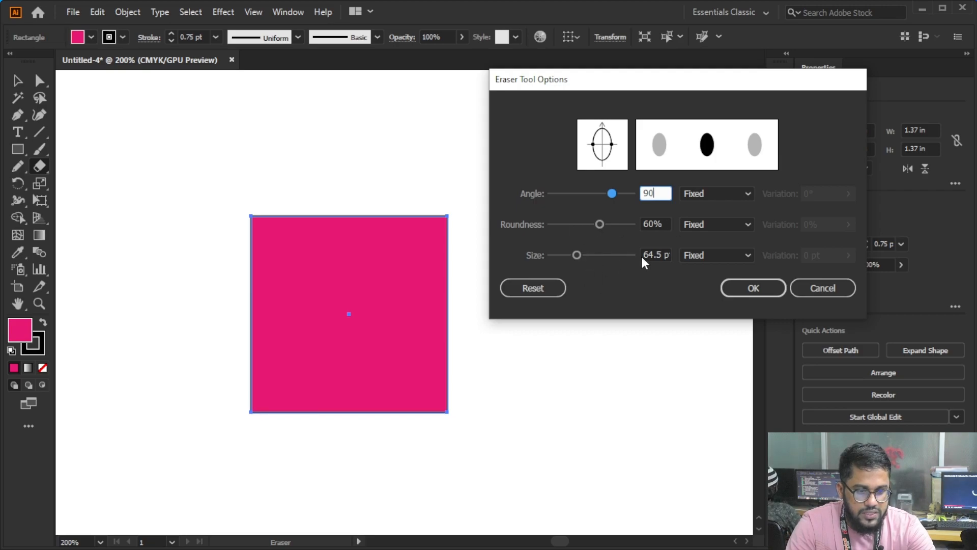
drag(579, 258, 593, 258)
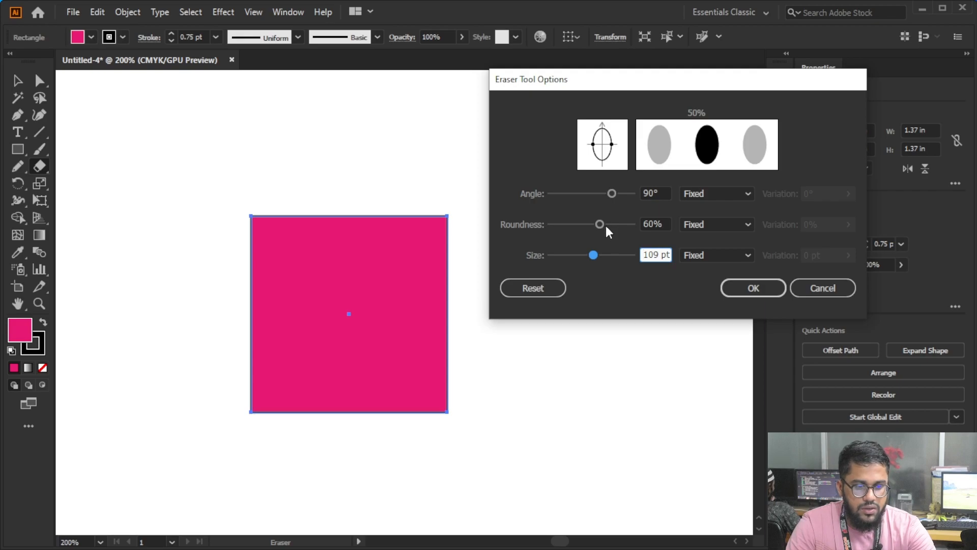
drag(603, 224, 629, 239)
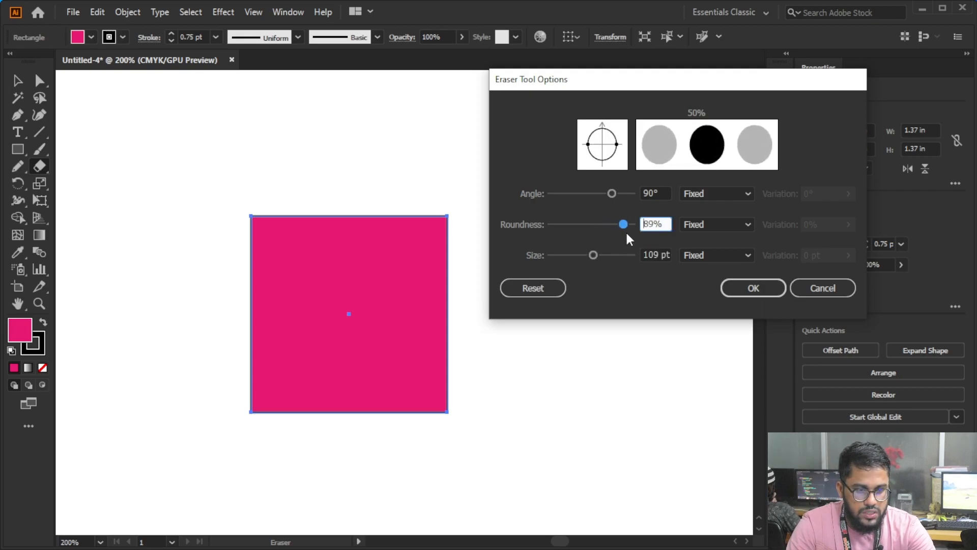
click(753, 288)
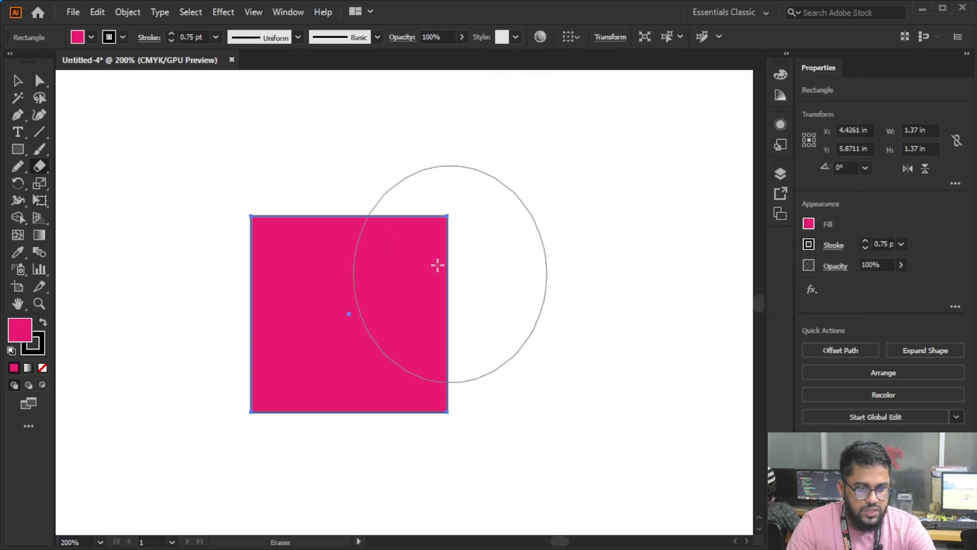
click(505, 180)
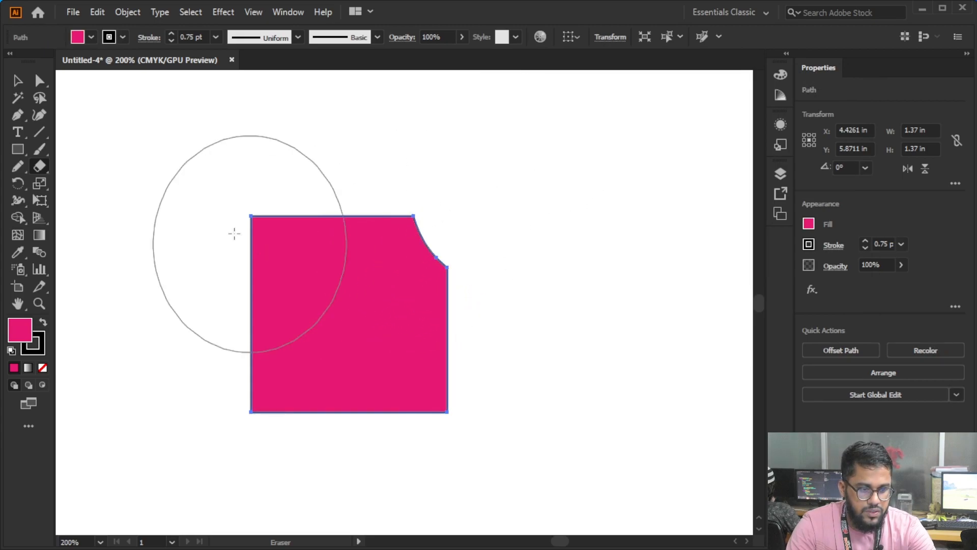
click(195, 185)
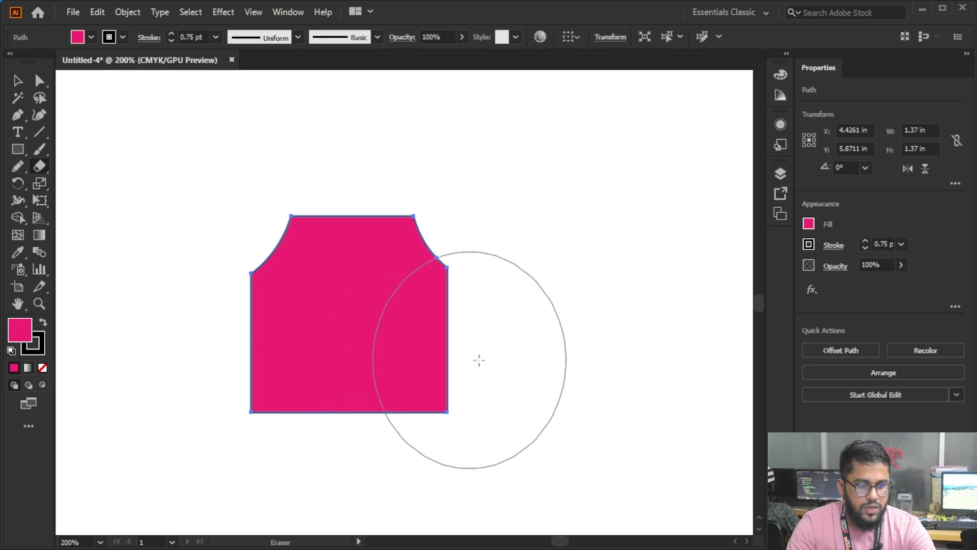
Shrink the eraser to about 64 pt
key(bracketleft)
key(bracketleft)
key(bracketleft)
key(bracketleft)
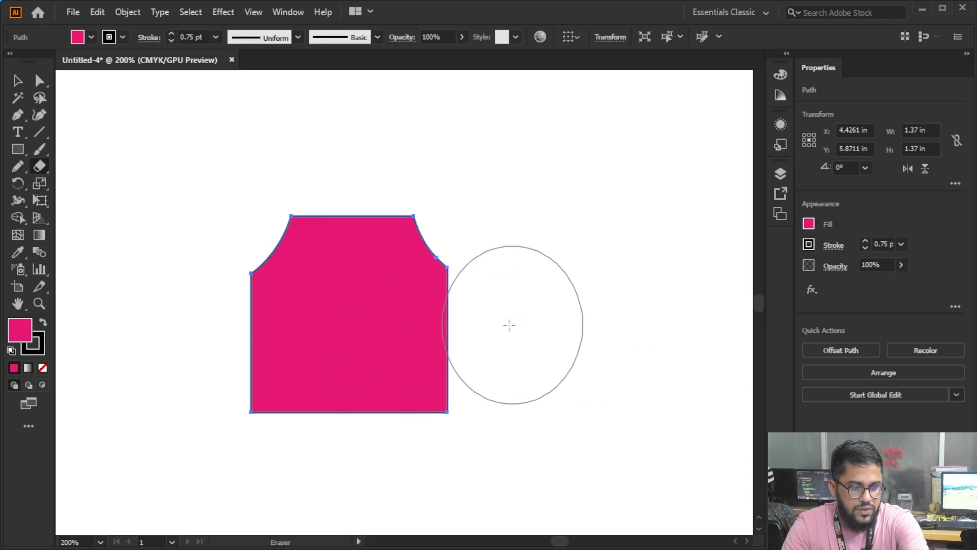
Try erasing a broad band across the lower part of the pink shape, and undo the strokes
mouse_move(415, 345)
mouse_down()
mouse_move(489, 353)
mouse_move(101, 376)
mouse_up()
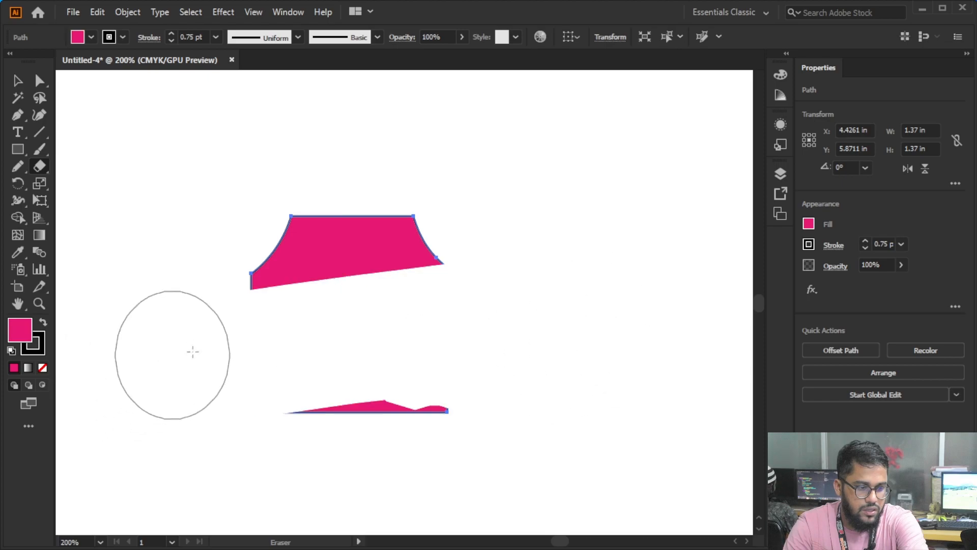
drag(194, 349, 448, 420)
key(ctrl+z)
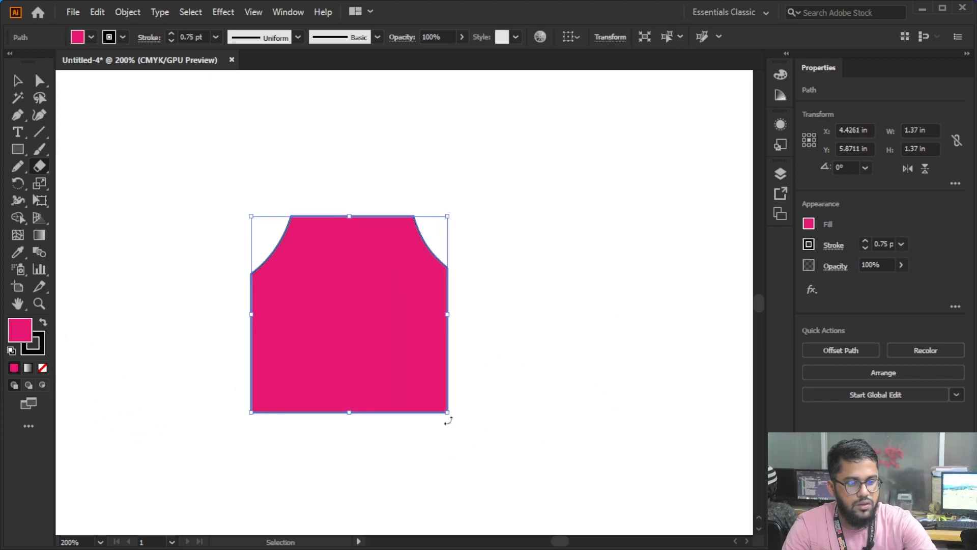
Erase single rounded notches from the shape's right, left and bottom edges, plus an oval hole in its upper center
click(483, 336)
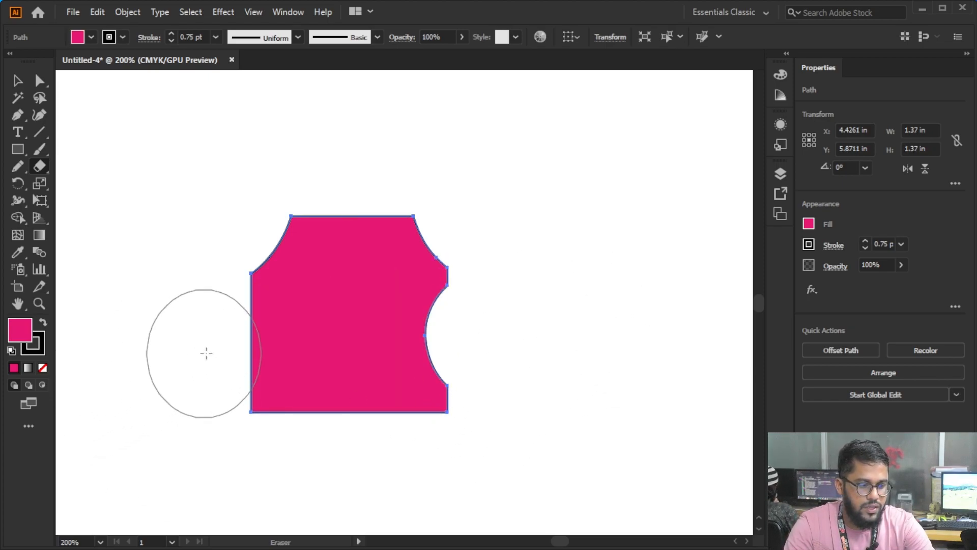
click(216, 342)
click(356, 407)
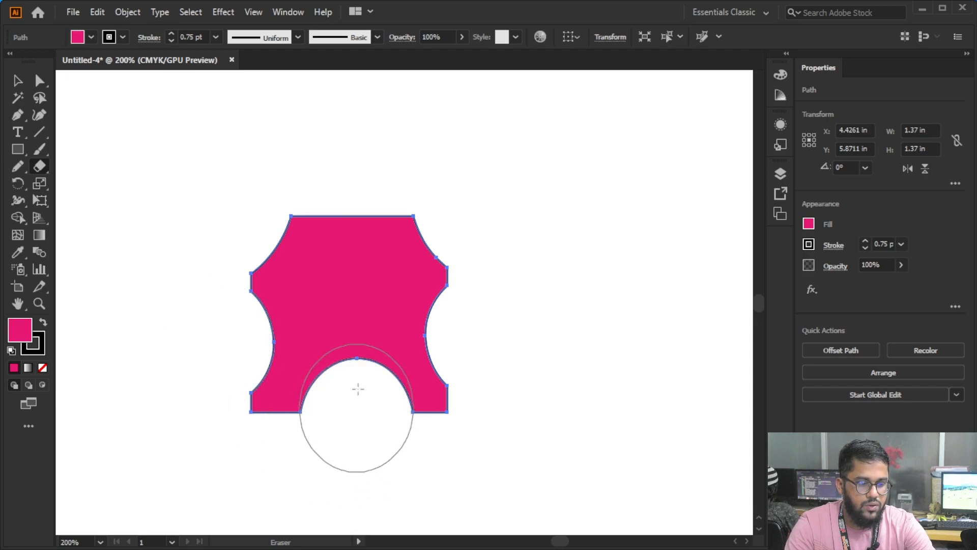
click(349, 284)
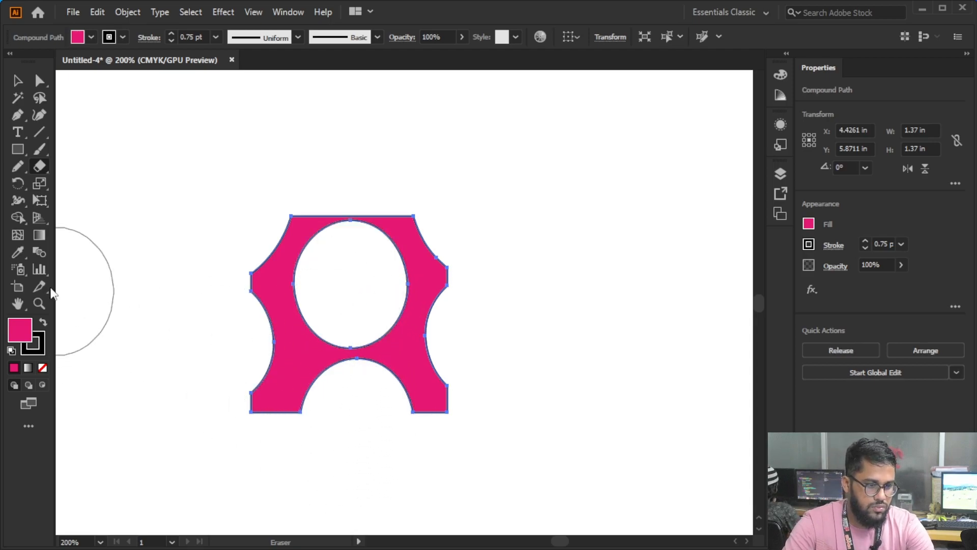
Move the cut-out shape to the right and draw a pink rounded rectangle about 1.16 × 1.835 in beside it
click(19, 80)
drag(203, 144, 447, 159)
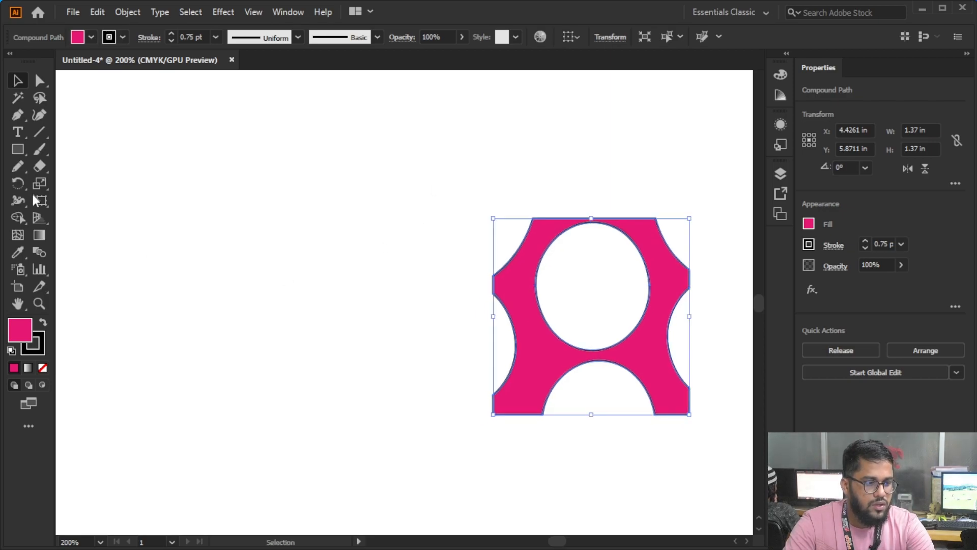
drag(19, 155, 87, 168)
drag(228, 196, 394, 458)
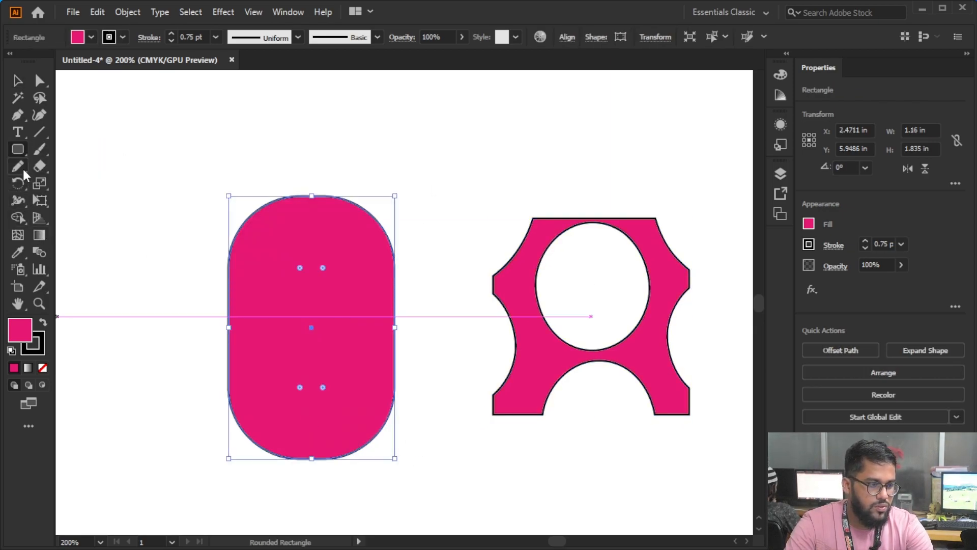
Set the Eraser tool's angle to -15° and its size to 40 pt
click(40, 166)
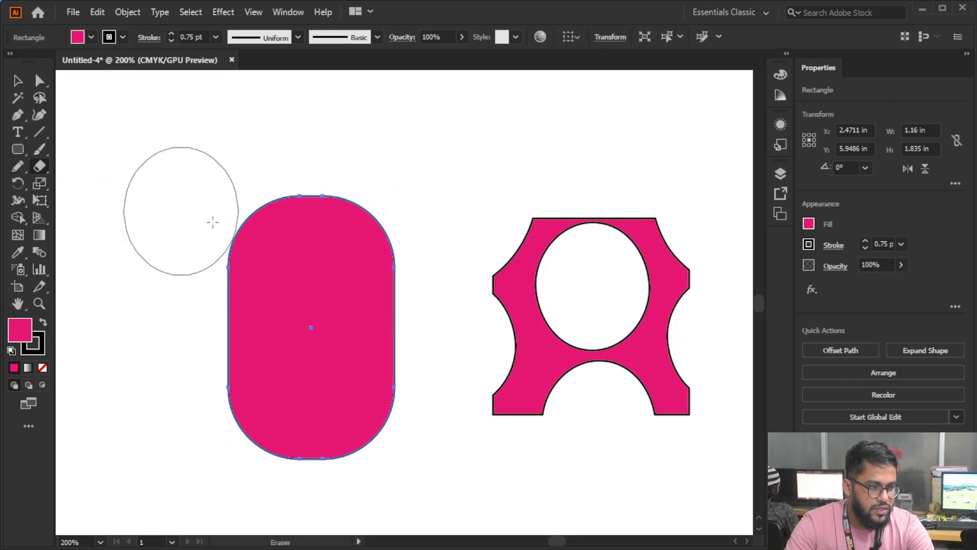
double_click(39, 166)
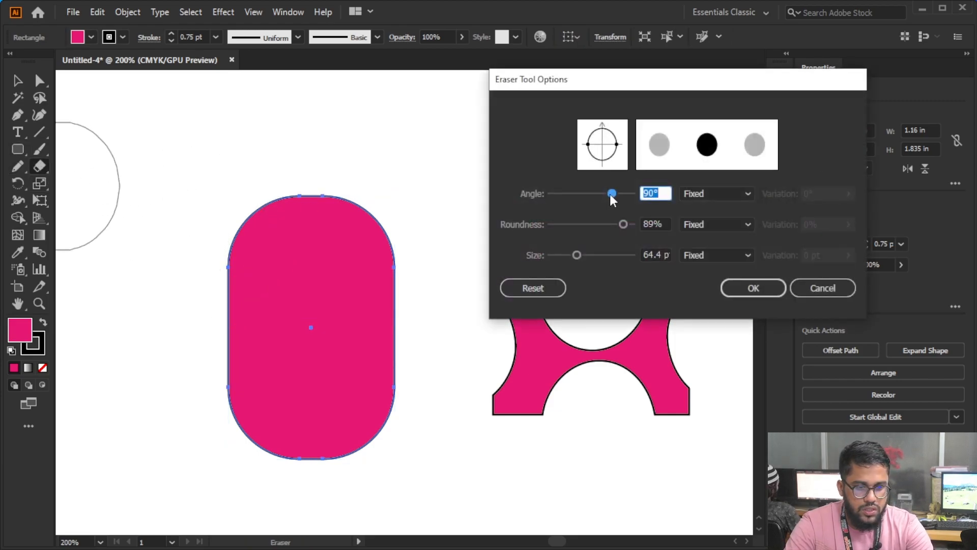
drag(609, 194, 587, 194)
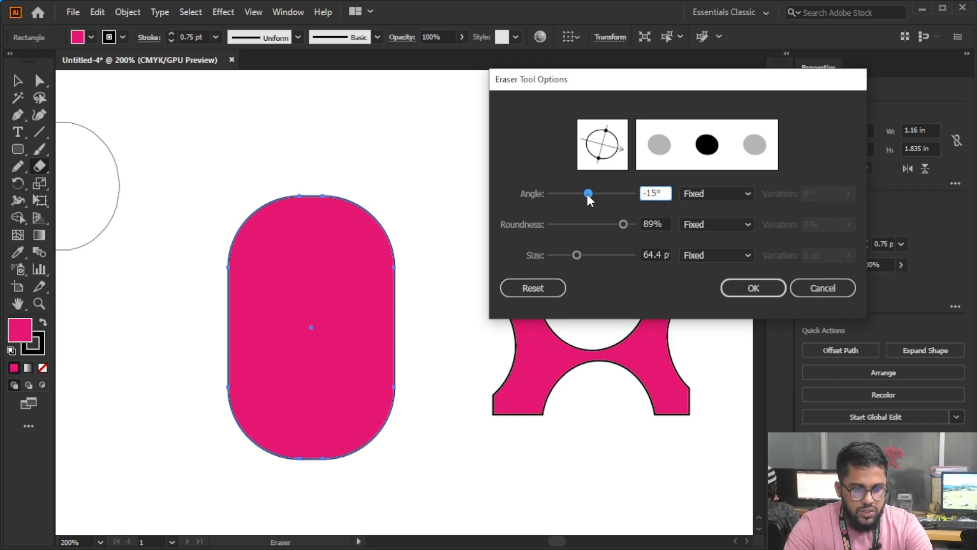
drag(576, 255, 567, 255)
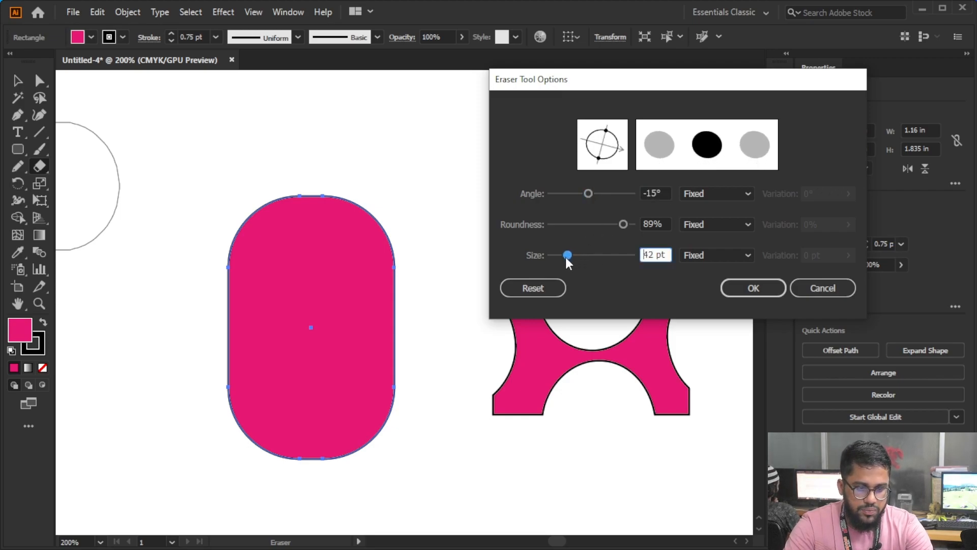
click(739, 289)
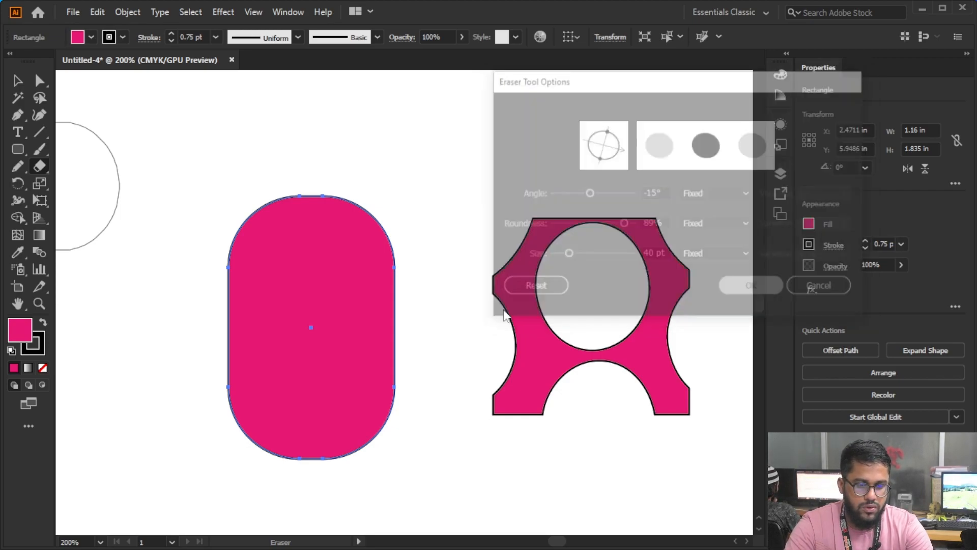
Erase two oval holes in the rounded rectangle, plus a sweep along its left side and notches in its upper-right corner and right edge
click(304, 275)
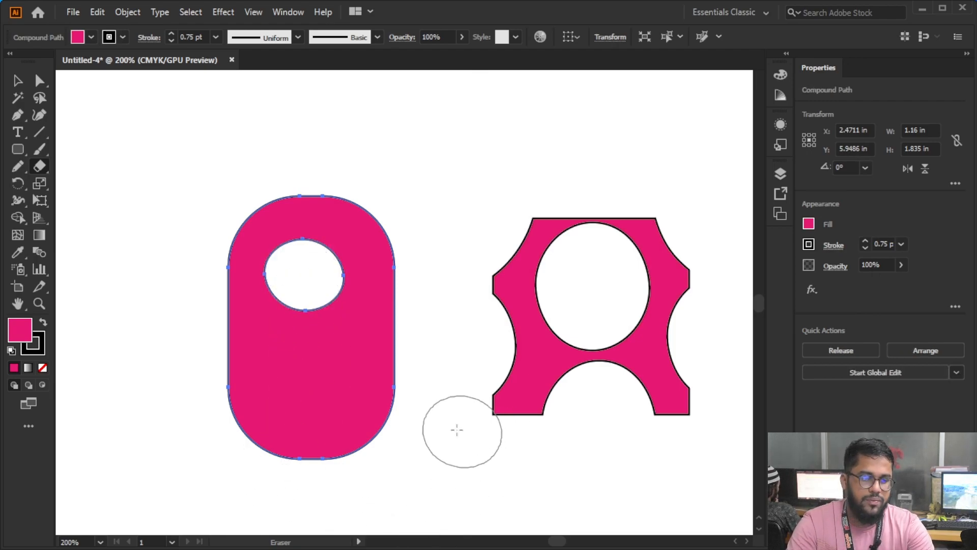
click(329, 362)
mouse_move(272, 390)
mouse_down()
mouse_move(247, 350)
mouse_move(246, 295)
mouse_up()
click(362, 199)
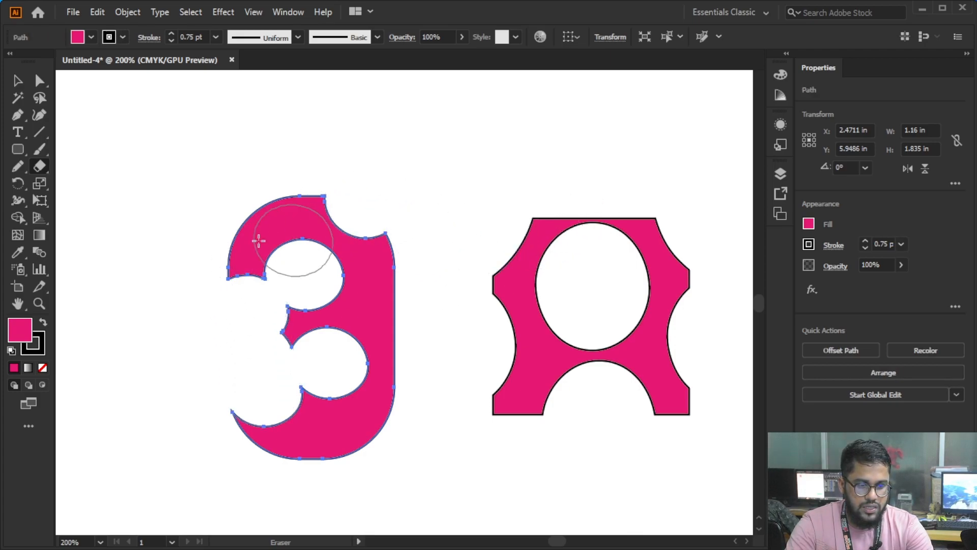
click(492, 348)
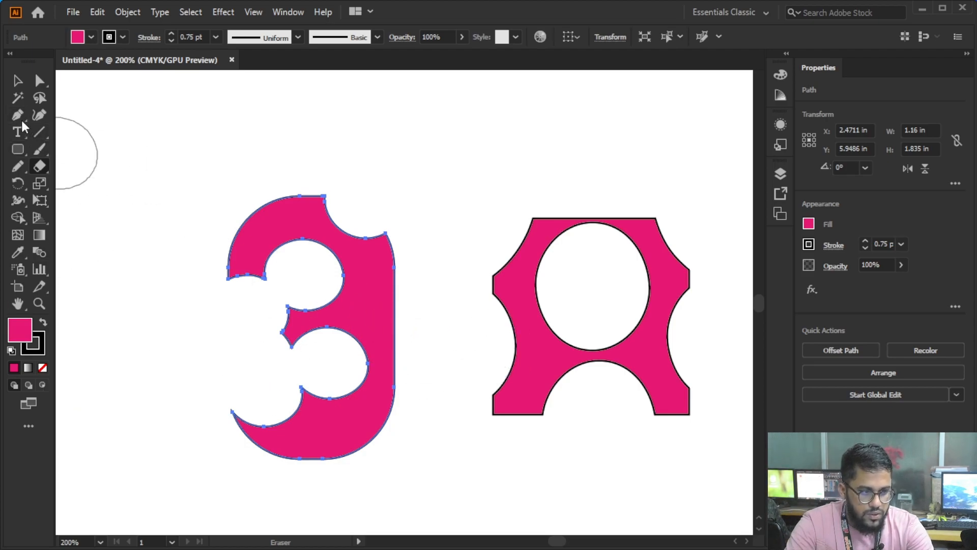
mouse_move(420, 338)
mouse_down()
mouse_move(423, 283)
mouse_move(416, 289)
mouse_up()
Reduce the outline weight of the erased rounded rectangle to 0 pt
scroll(327, 305, up, 3)
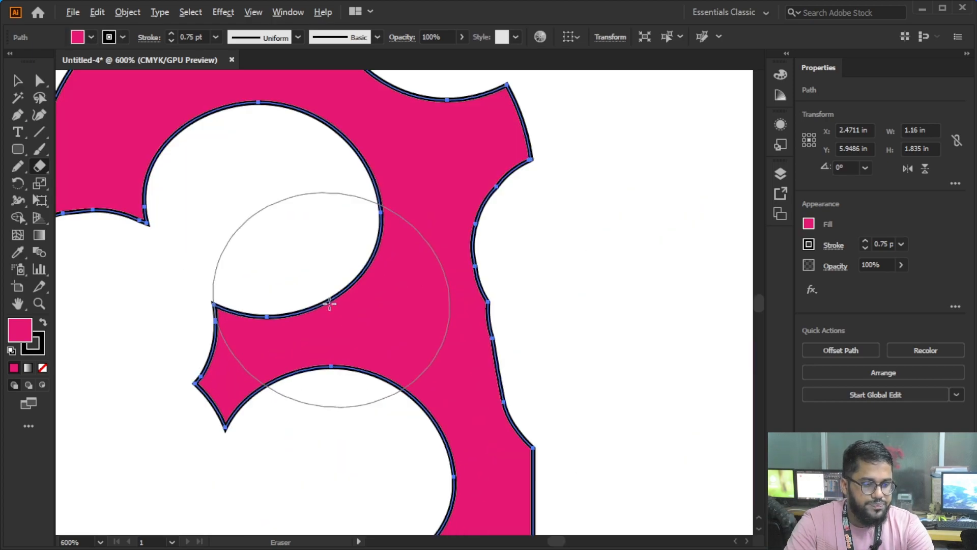
click(171, 41)
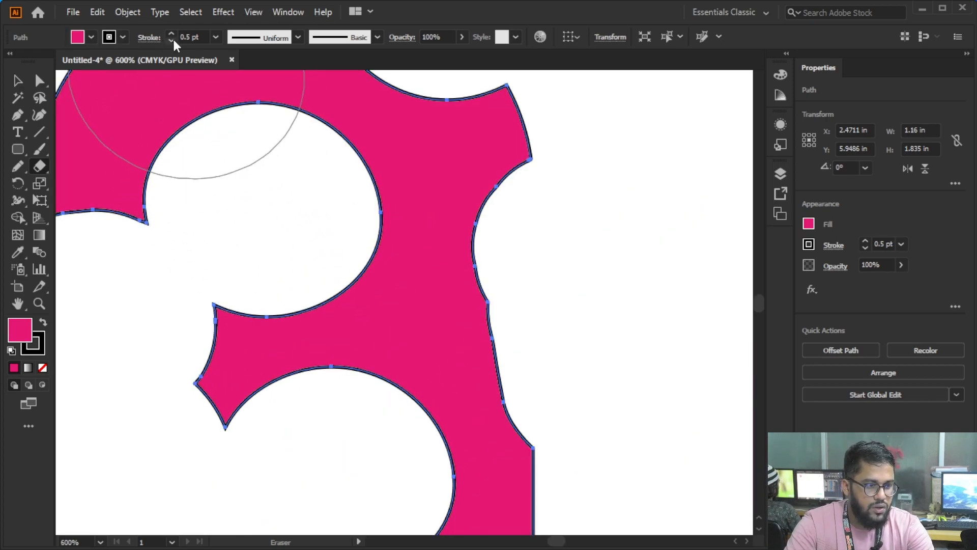
scroll(344, 168, down, 2)
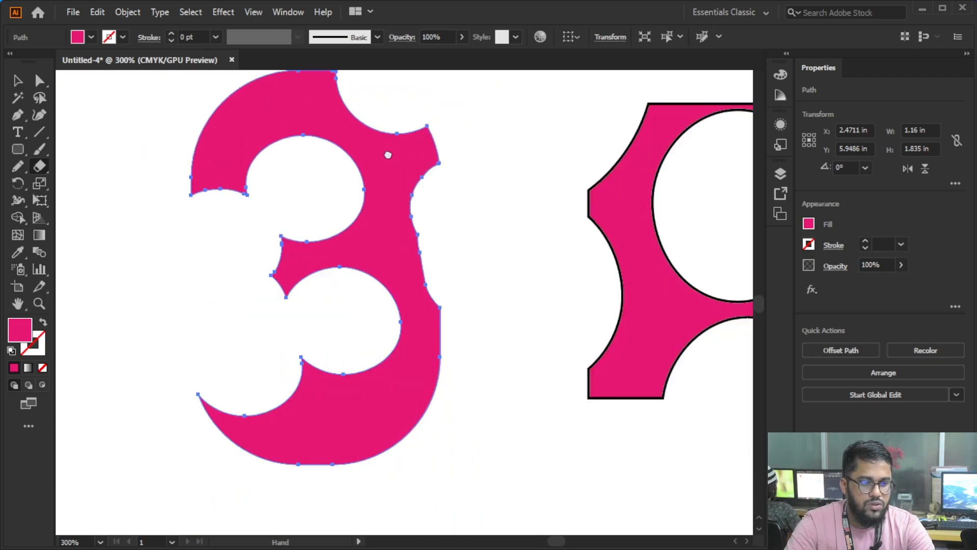
Draw a pink circle about 0.65 in across near the erased shape's upper left, and select it after positioning it
drag(389, 155, 485, 270)
right_click(18, 151)
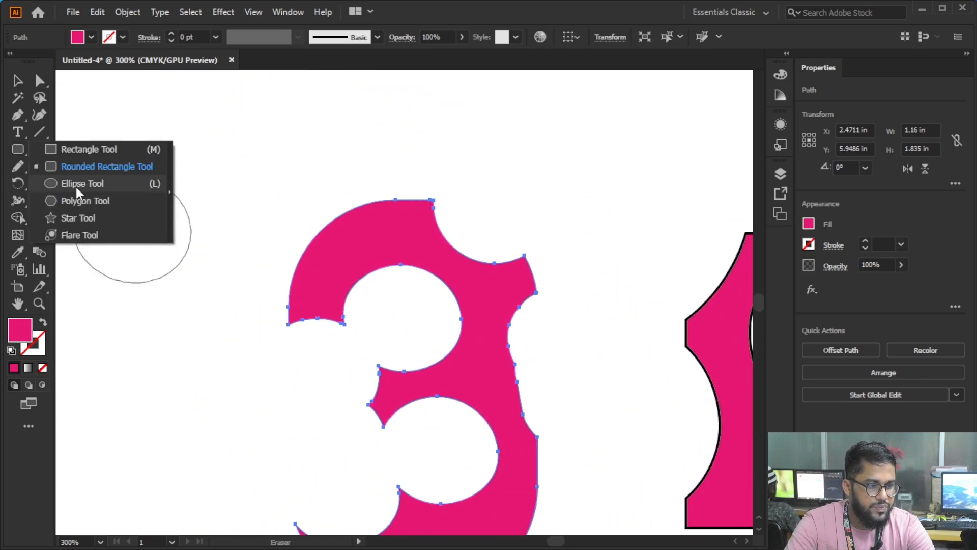
click(76, 184)
drag(153, 138, 196, 208)
key(v)
drag(184, 137, 297, 261)
click(355, 239)
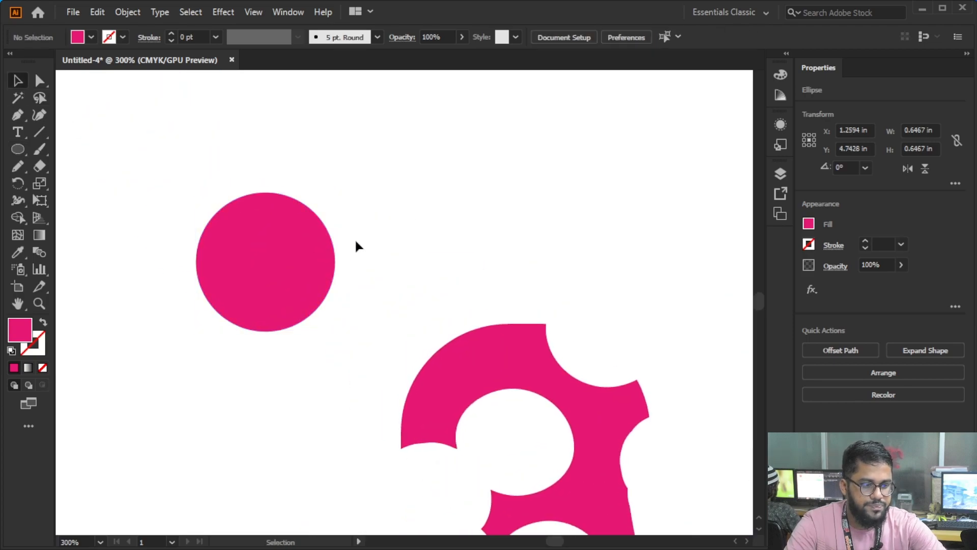
drag(355, 239, 148, 135)
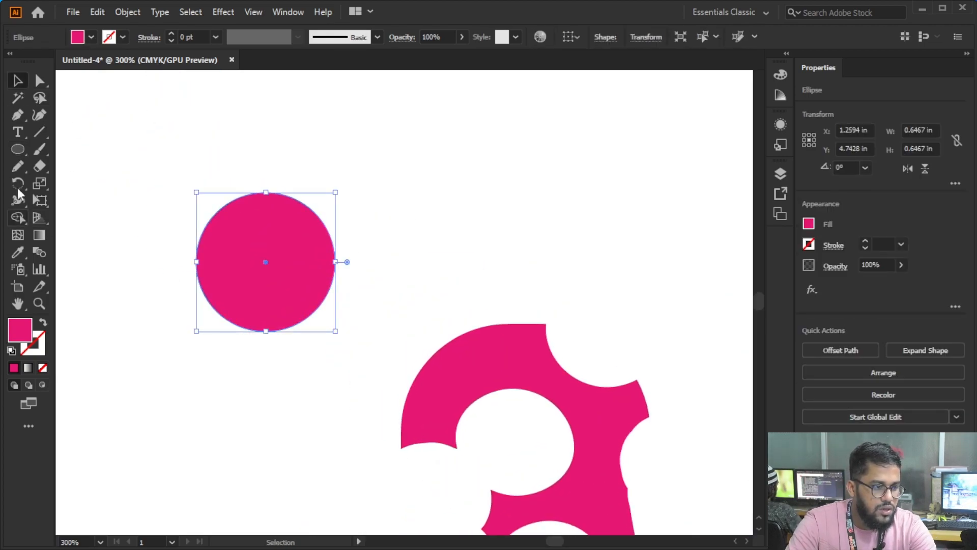
Reduce the Eraser's size in several increments and erase a stroke across the pink circle's upper-left edge
click(40, 166)
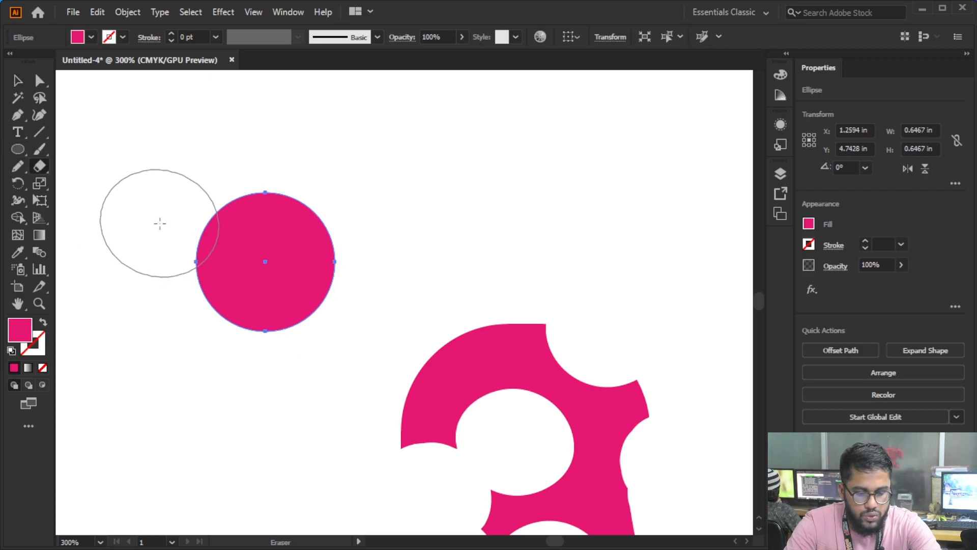
key(bracketleft)
key(bracketleft)
key(bracketleft)
key(bracketleft)
key(bracketleft)
key(bracketleft)
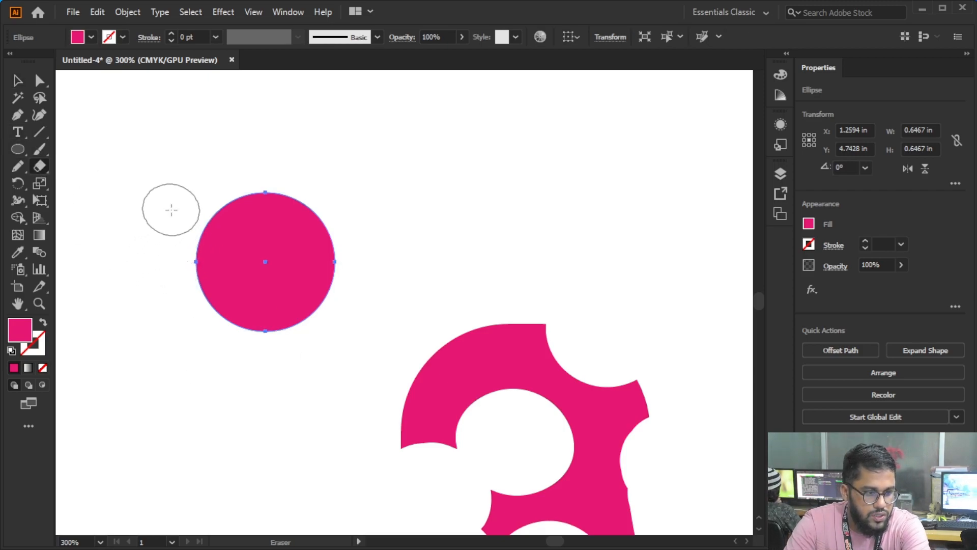
mouse_move(181, 205)
mouse_down()
mouse_move(205, 198)
mouse_move(220, 175)
mouse_move(264, 170)
mouse_move(310, 108)
mouse_up()
Select the notched circle and examine its erased edge up close and alongside the other shapes
click(18, 81)
click(176, 125)
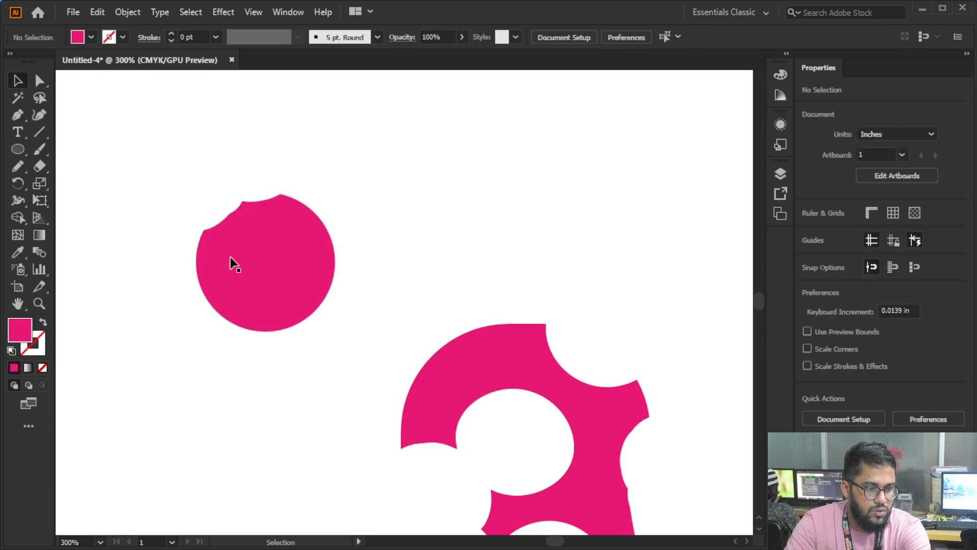
drag(247, 262, 259, 258)
scroll(259, 262, up, 5)
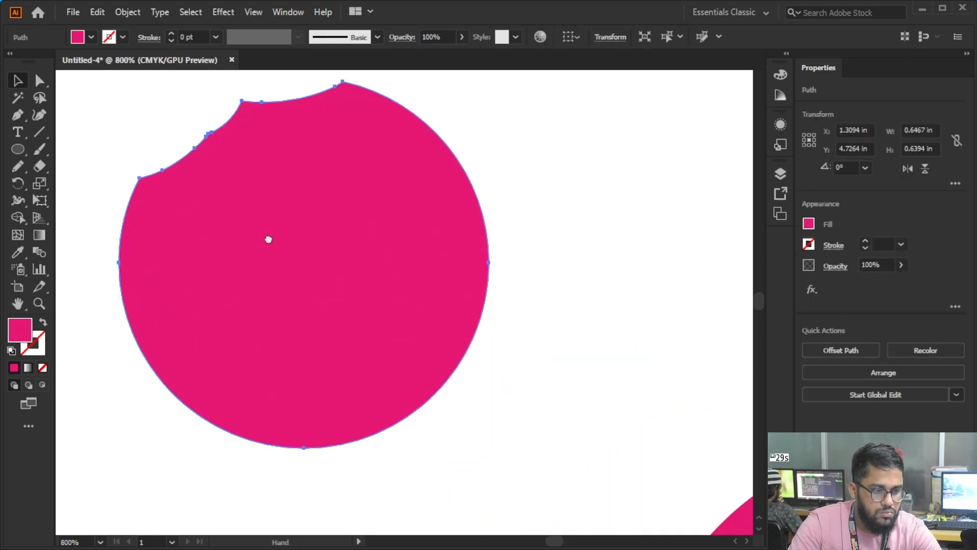
scroll(301, 276, up, 2)
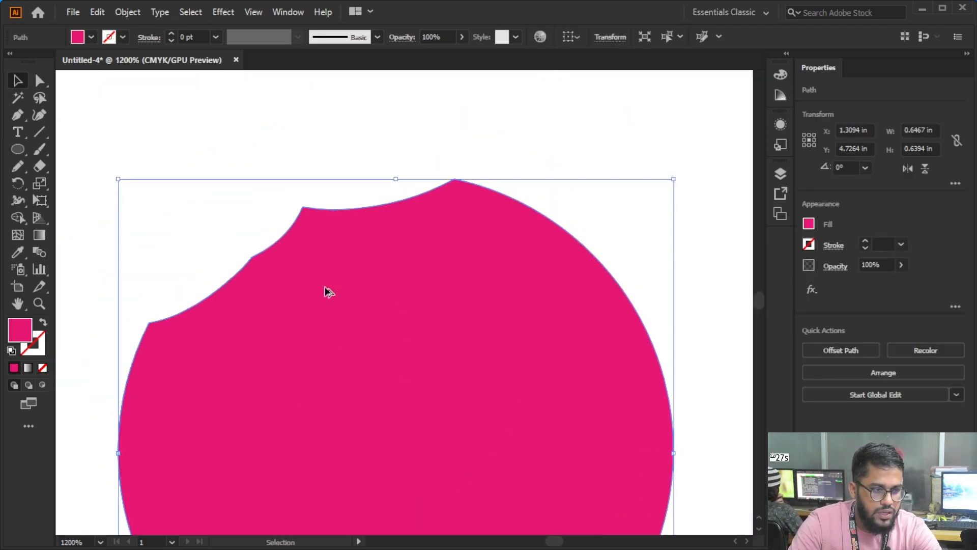
scroll(319, 274, down, 4)
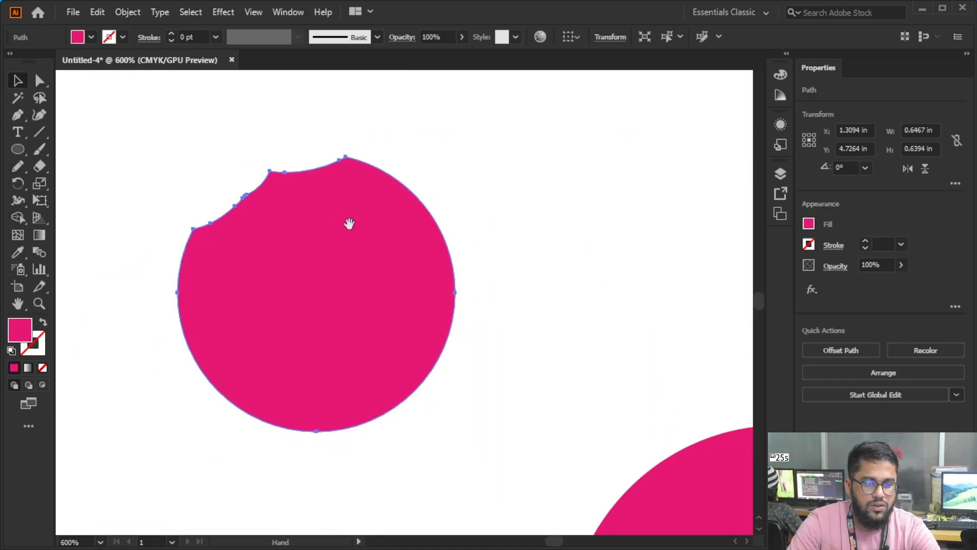
scroll(373, 242, down, 4)
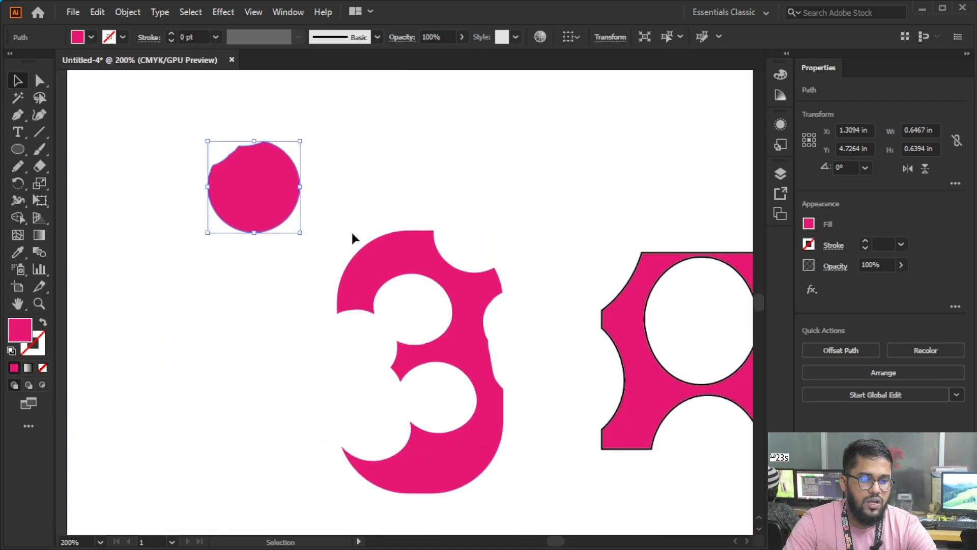
scroll(376, 260, down, 2)
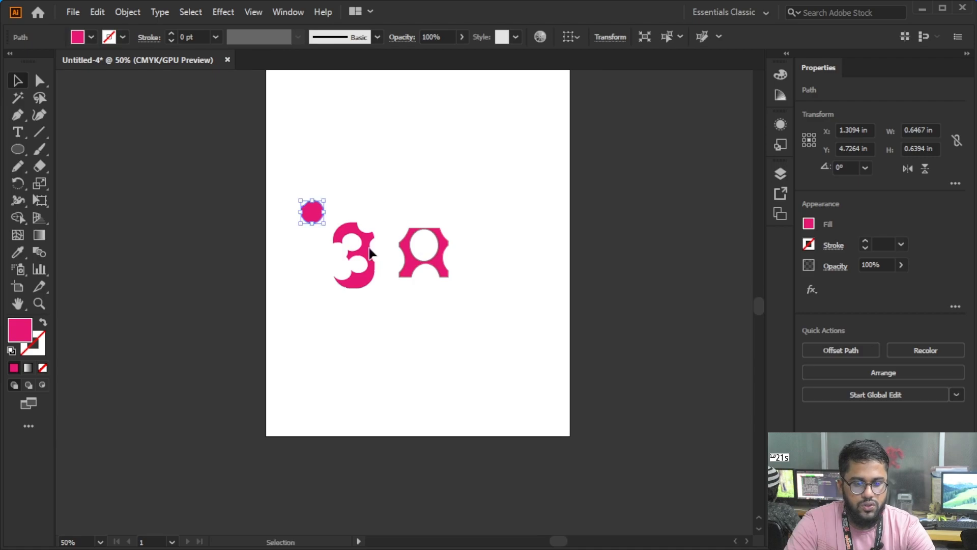
scroll(367, 254, up, 2)
scroll(387, 264, up, 2)
scroll(266, 247, up, 6)
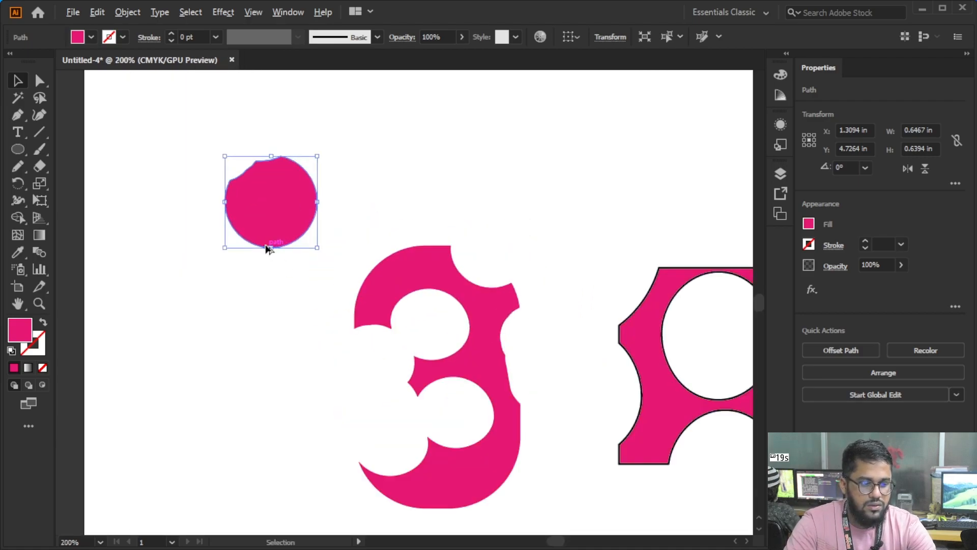
scroll(300, 239, down, 3)
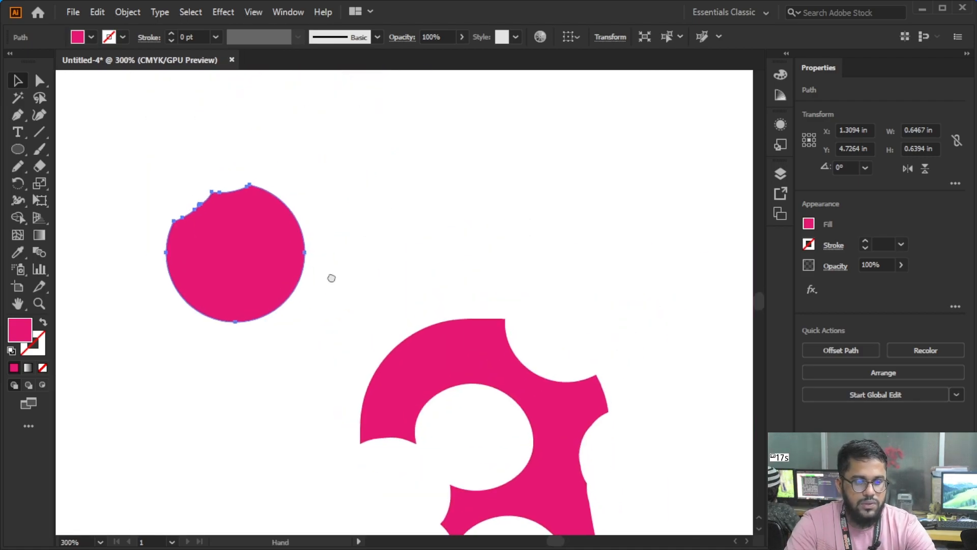
Duplicate the notched pink circle and place the original and its copy well apart above the two larger cut-out shapes
drag(362, 255, 256, 271)
drag(347, 269, 527, 232)
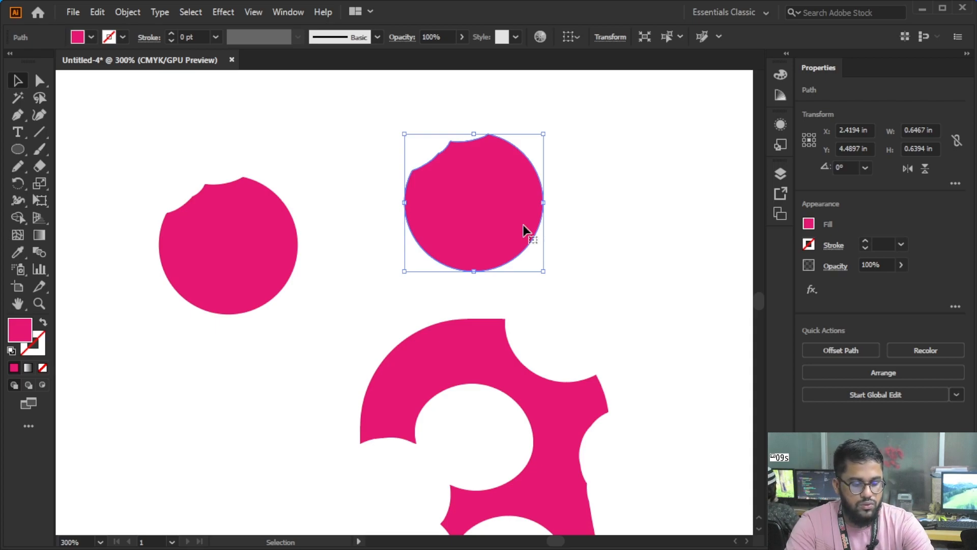
scroll(523, 225, down, 2)
drag(555, 205, 566, 148)
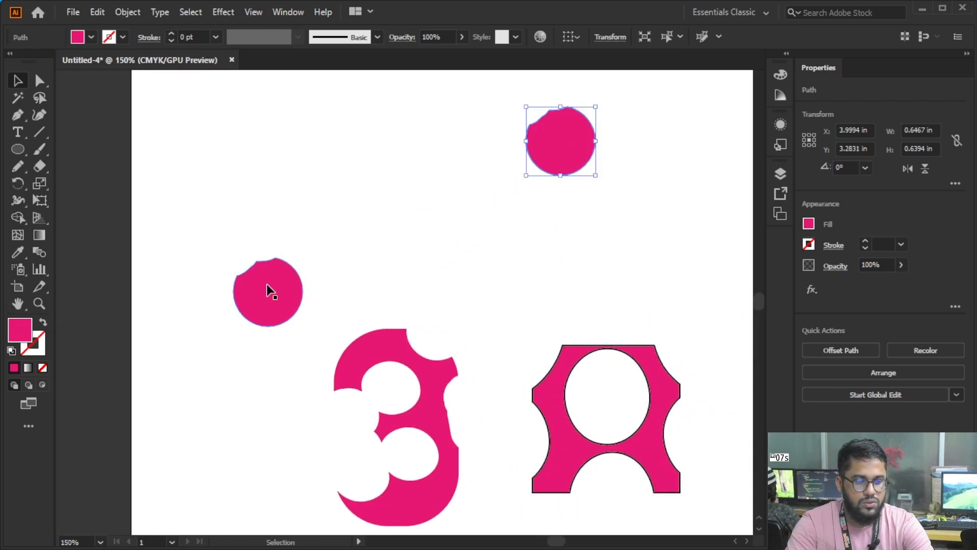
drag(267, 285, 311, 180)
drag(437, 193, 334, 266)
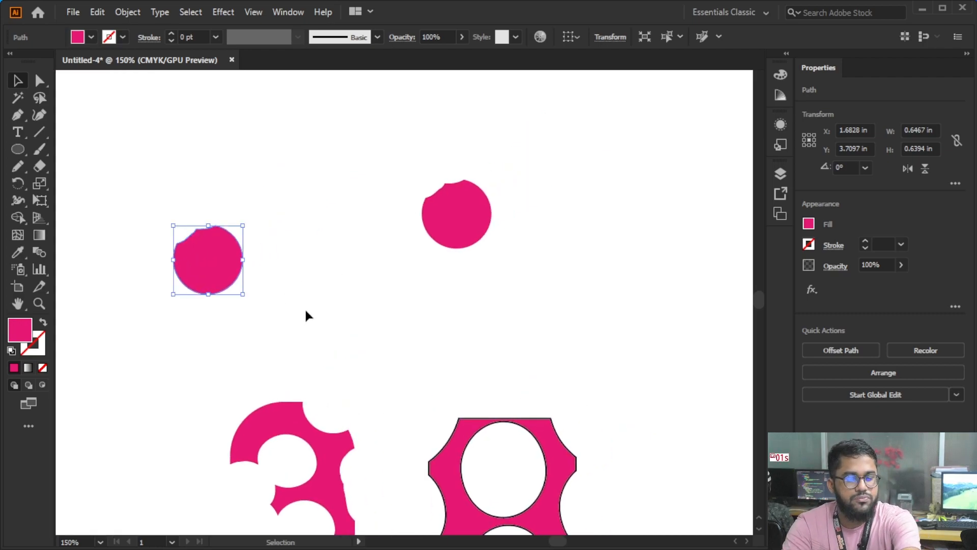
Delete all the artwork and add a text line reading "AMAR SONAR BANGLADESH" on the empty artboard
key(Delete)
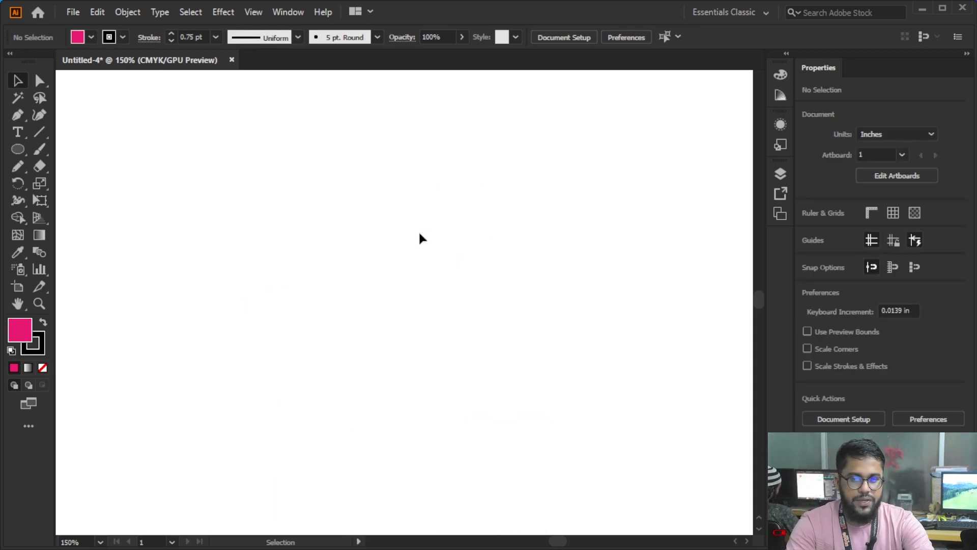
click(18, 132)
click(210, 211)
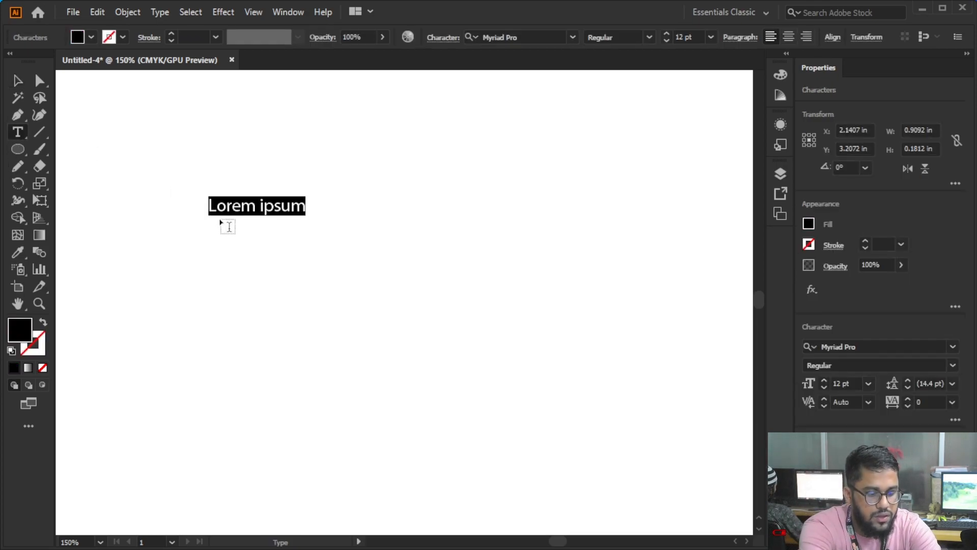
text(sms)
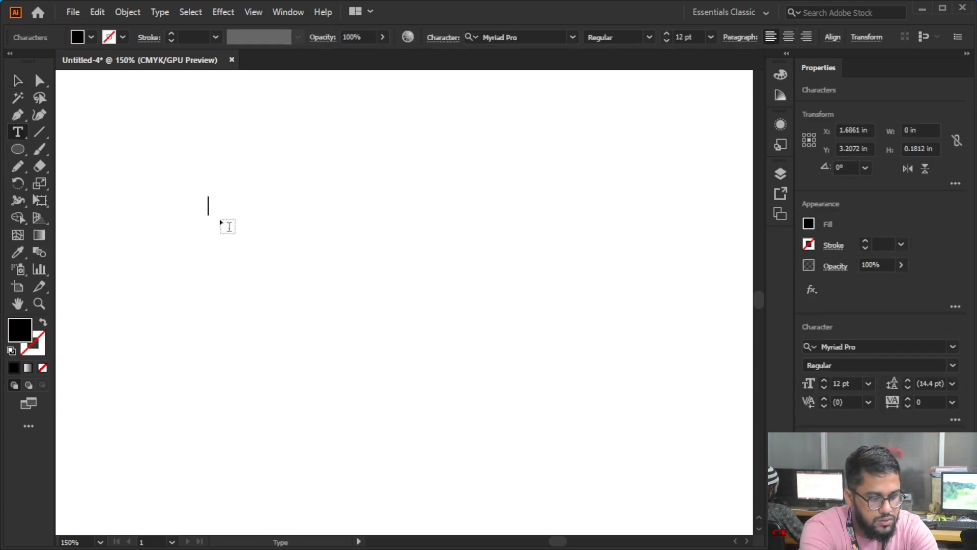
text(AMA)
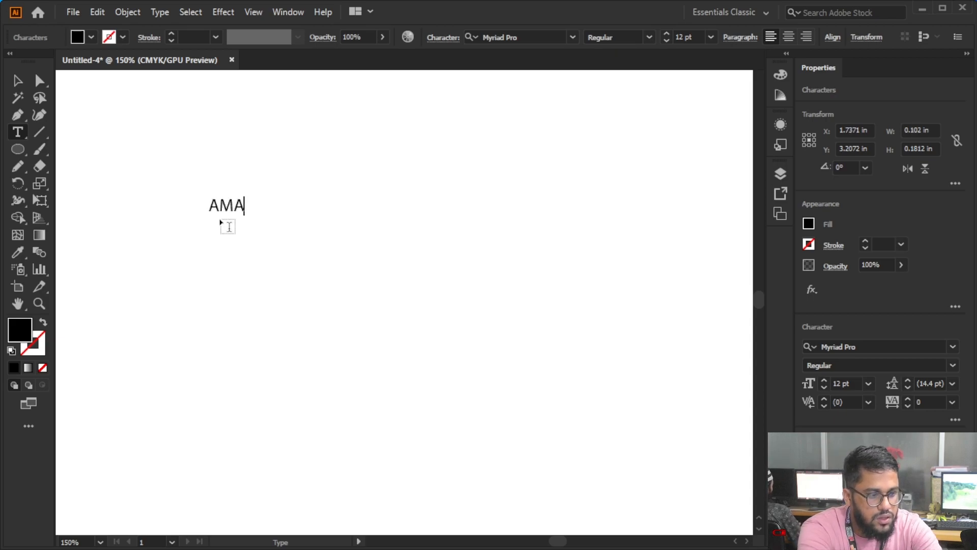
text(R SONAR BANGLADESH)
click(16, 81)
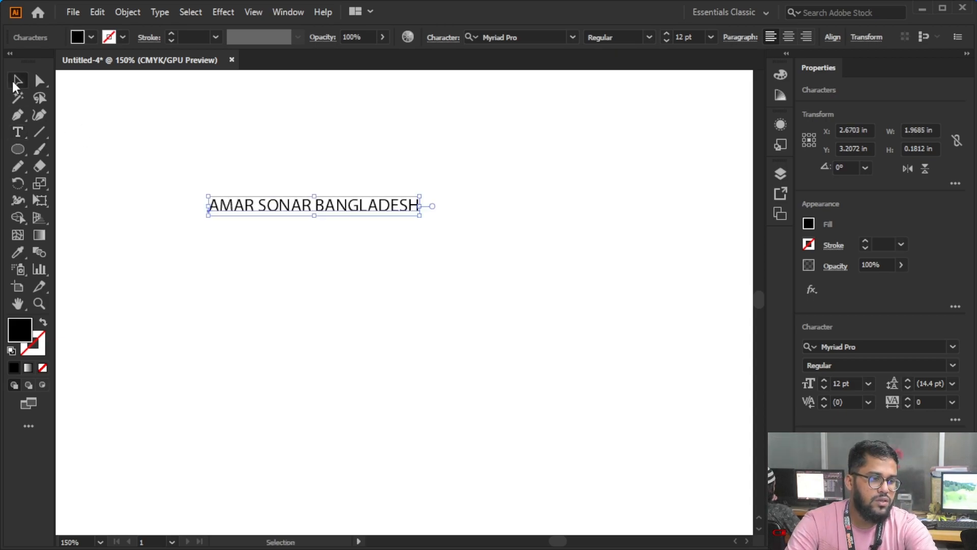
Enlarge the text from its center to about 3.83 × 1.32 in and move it down and to the right
key(ctrl+shift+a)
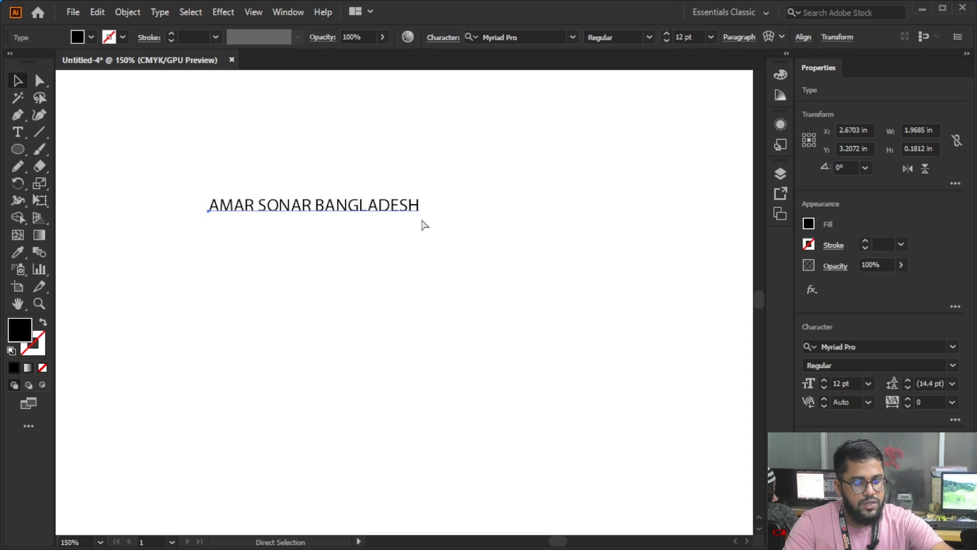
key(ctrl+a)
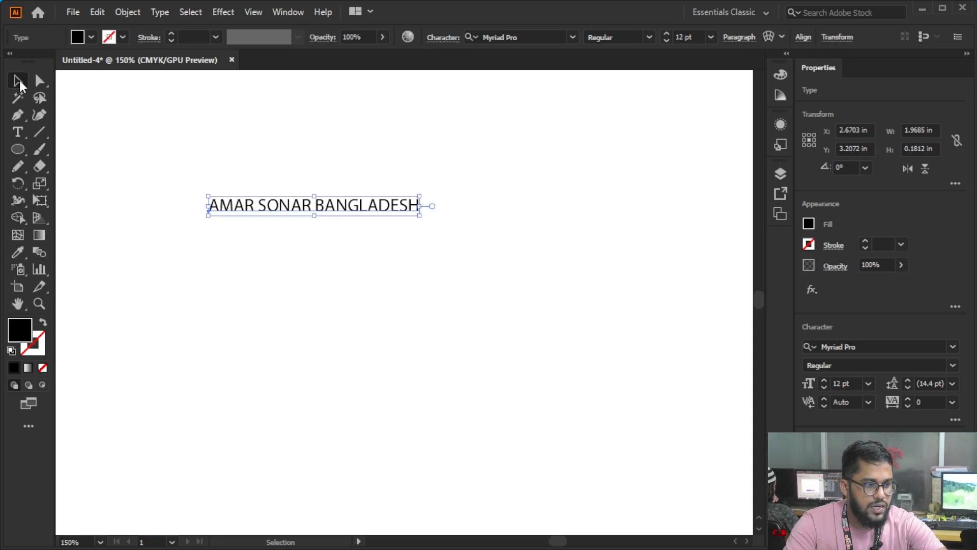
key(ctrl)
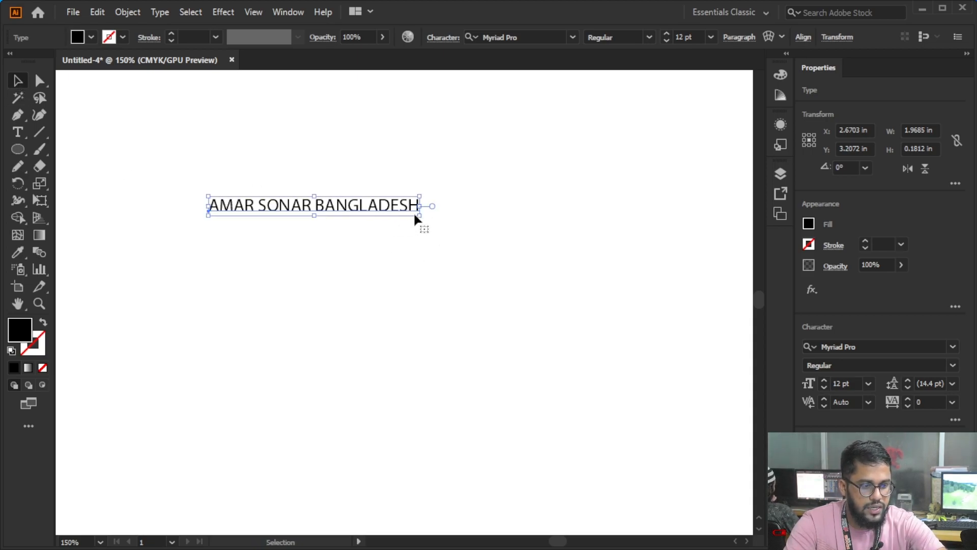
drag(420, 216, 519, 274)
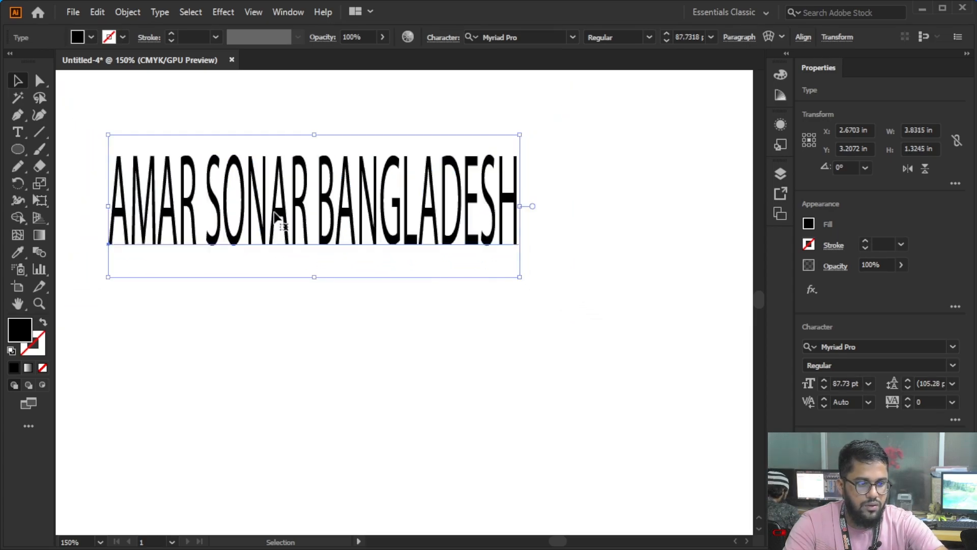
drag(277, 210, 354, 261)
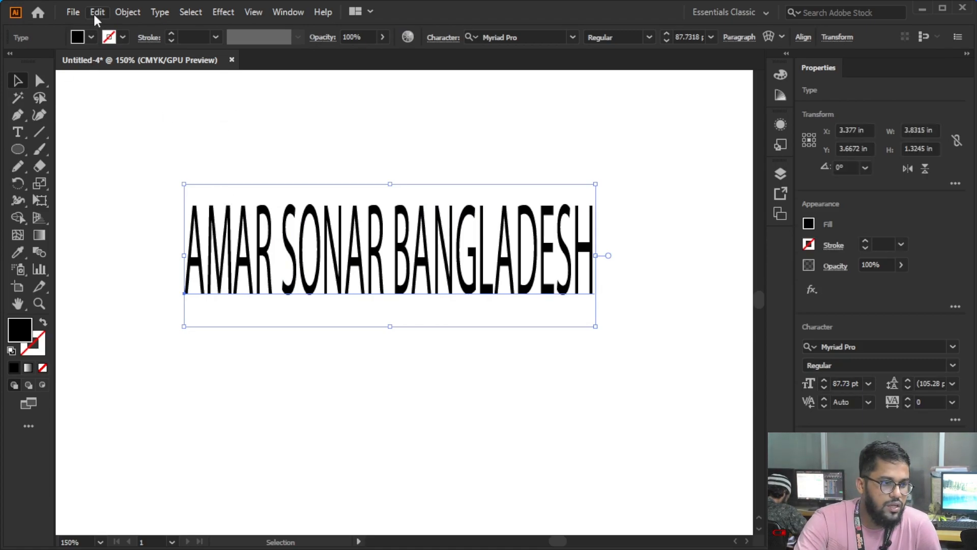
Expand the text into outlines with both Object and Fill included
click(114, 11)
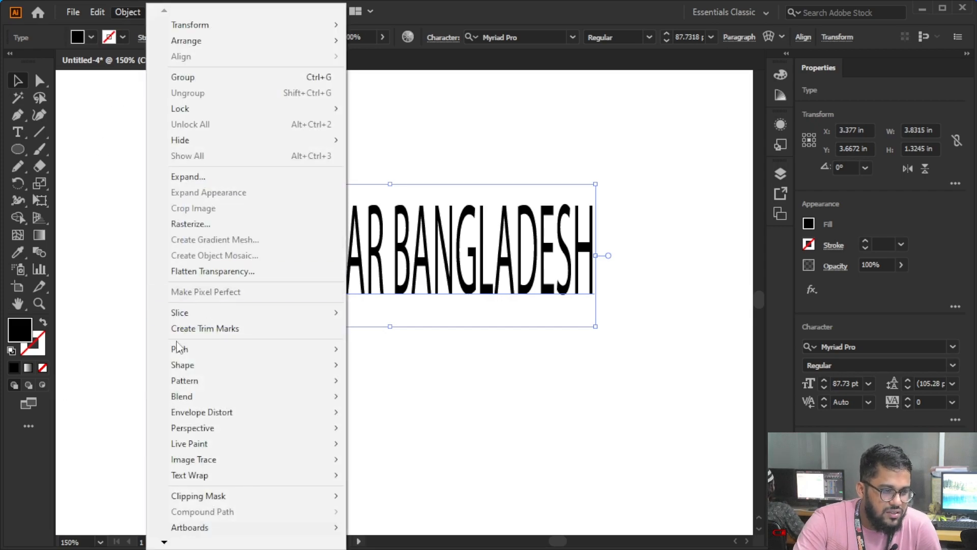
click(192, 178)
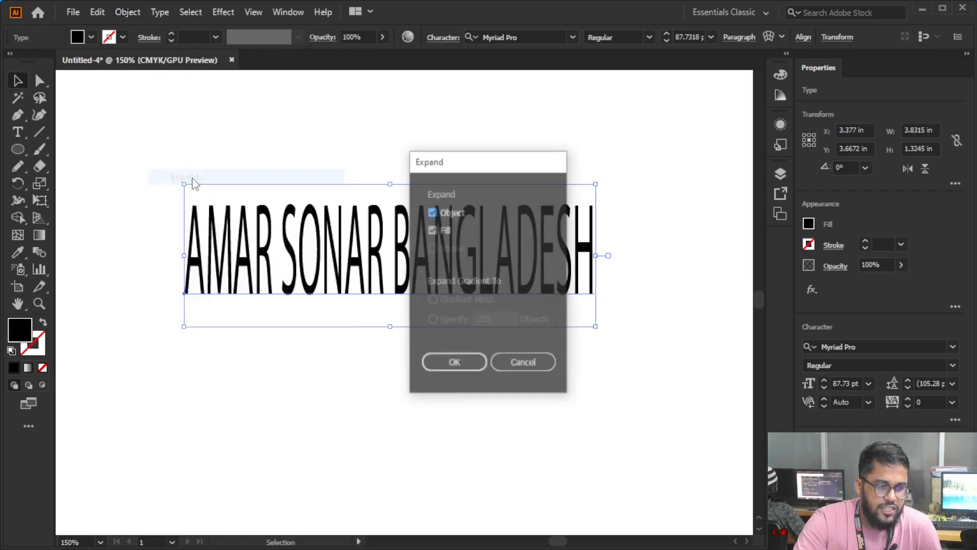
click(458, 363)
Ungroup the expanded AMAR SONAR BANGLADESH lettering into separate letters
click(295, 311)
click(378, 281)
right_click(375, 270)
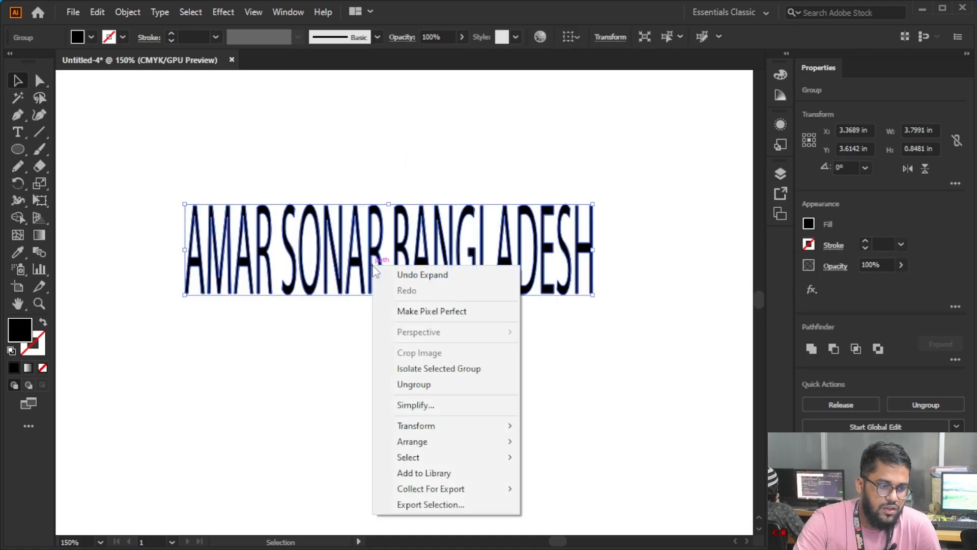
click(414, 386)
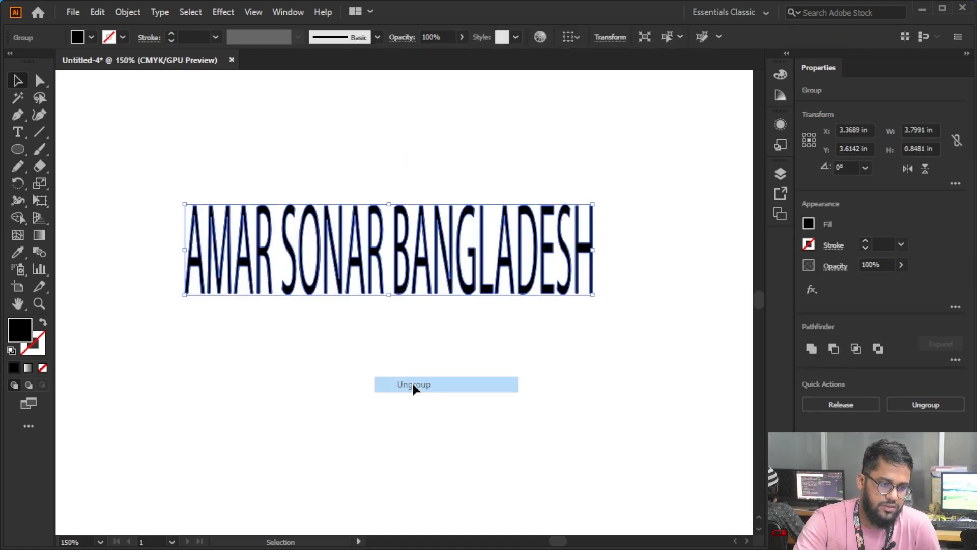
click(308, 321)
click(533, 219)
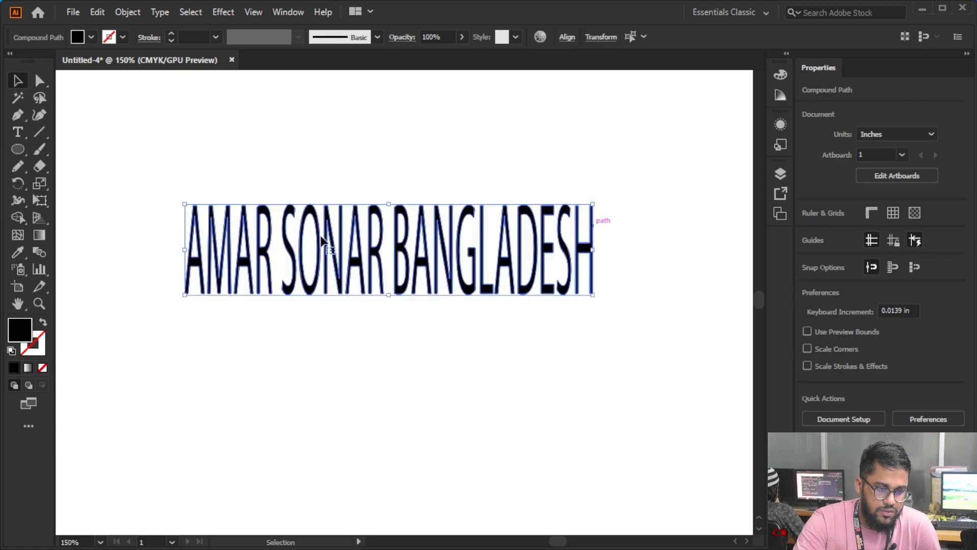
click(334, 157)
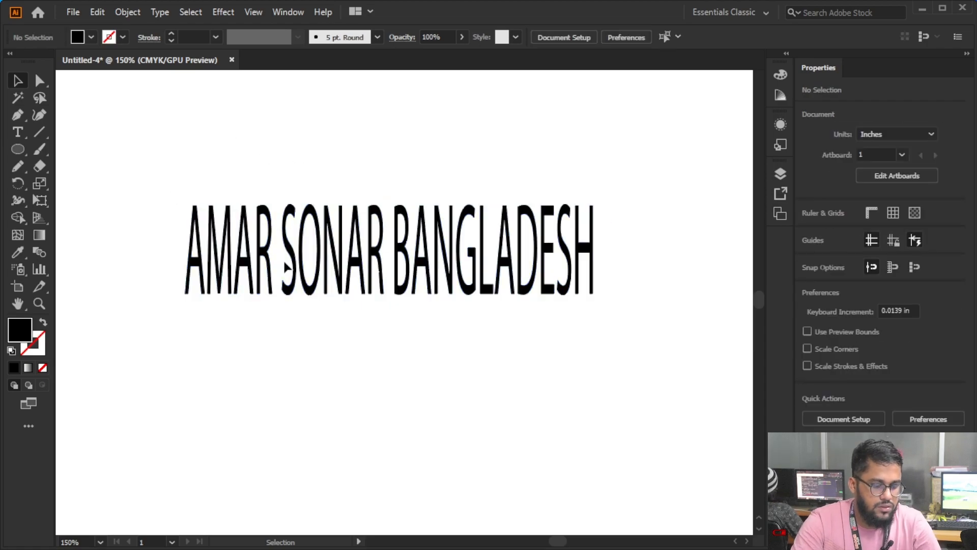
Undo the ungrouping, expansion and enlargement of the text line
key(ctrl+z)
key(ctrl+z)
key(ctrl+z)
key(ctrl+z)
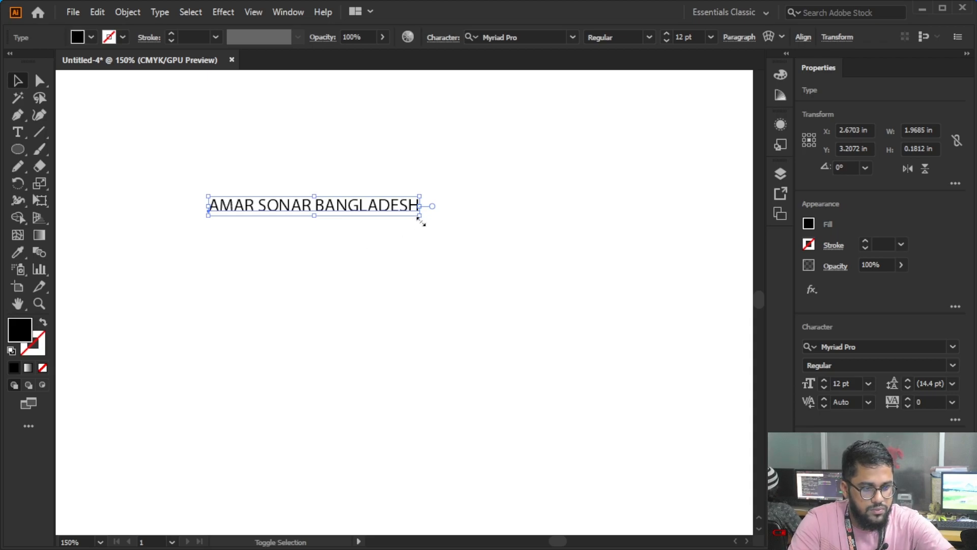
Enlarge the text to about 3.16 × 0.29 in, moved down and to the right, and convert it to outlines
drag(420, 216, 484, 261)
drag(312, 205, 399, 264)
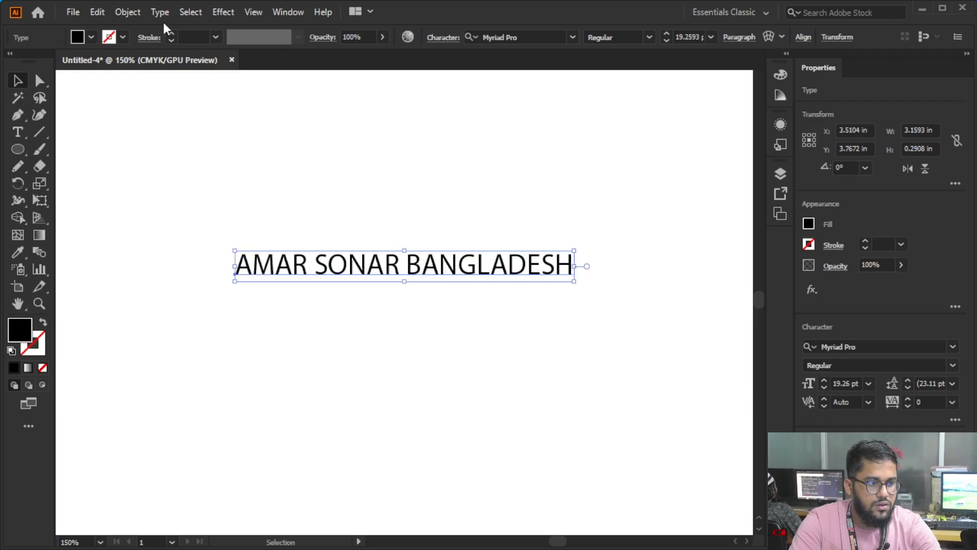
click(160, 12)
click(206, 263)
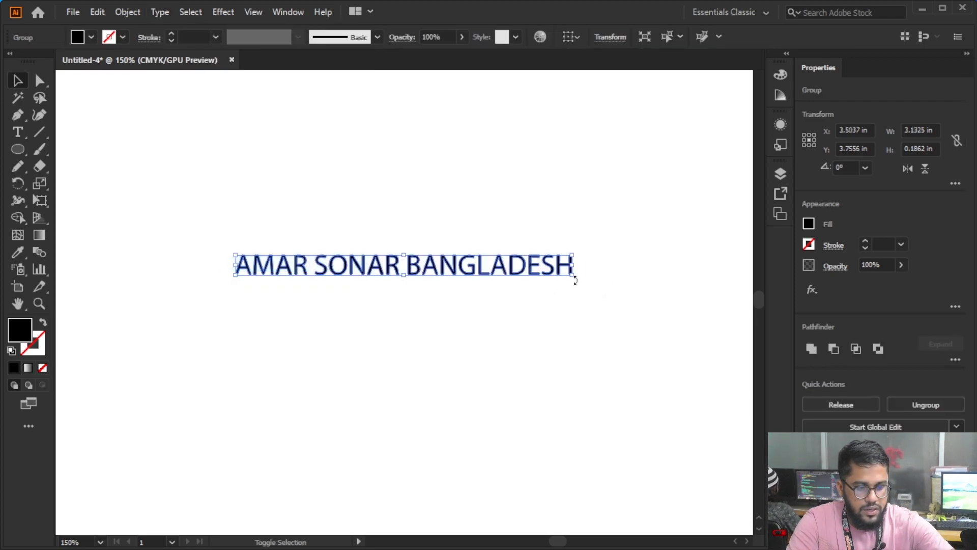
Try enlarging the outlined text to about 4.87 × 0.29 in and erasing a stroke through its first word
drag(574, 276, 660, 389)
click(39, 167)
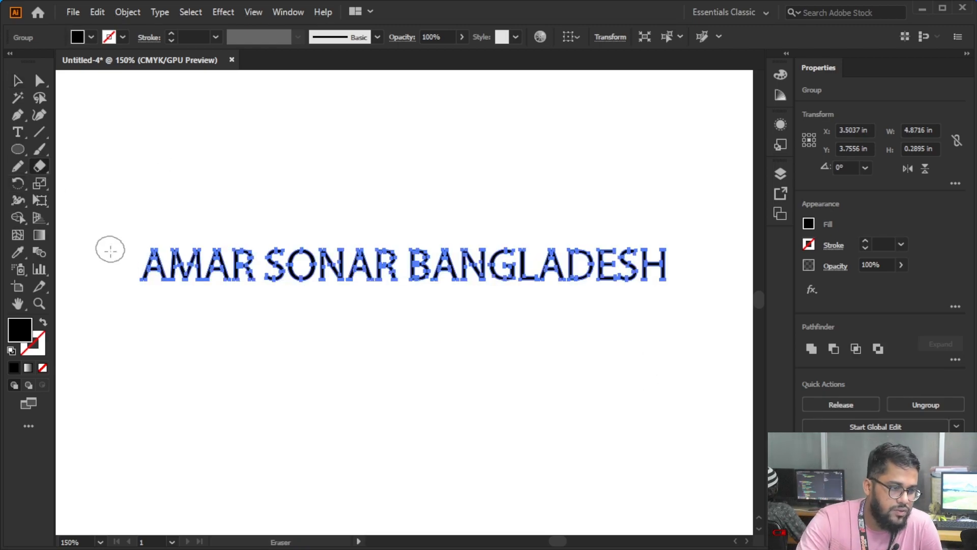
mouse_move(117, 261)
mouse_down()
mouse_move(175, 264)
mouse_move(235, 294)
mouse_up()
key(ctrl+z)
key(ctrl+z)
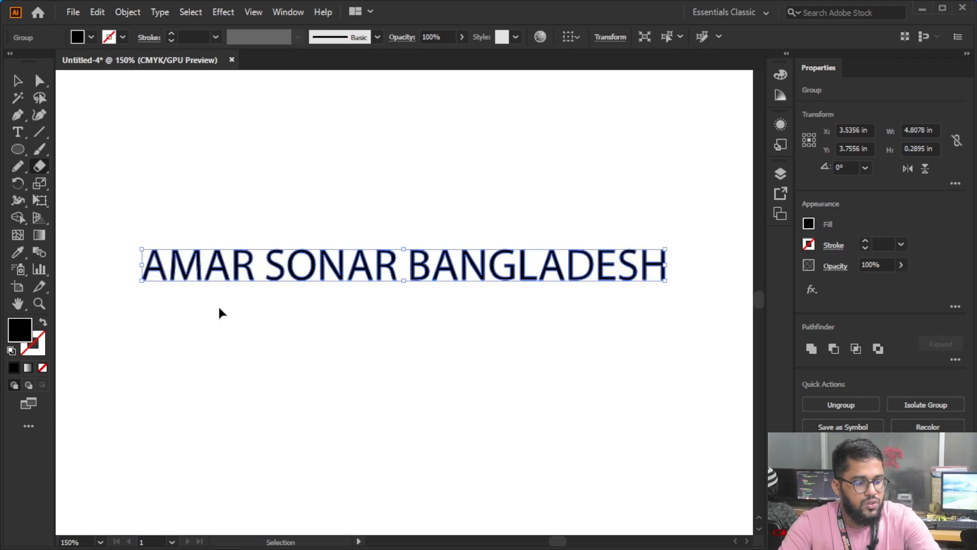
Enlarge the outlined text from its center to about 5.10 × 0.30 in and ungroup it into separate letters
click(18, 80)
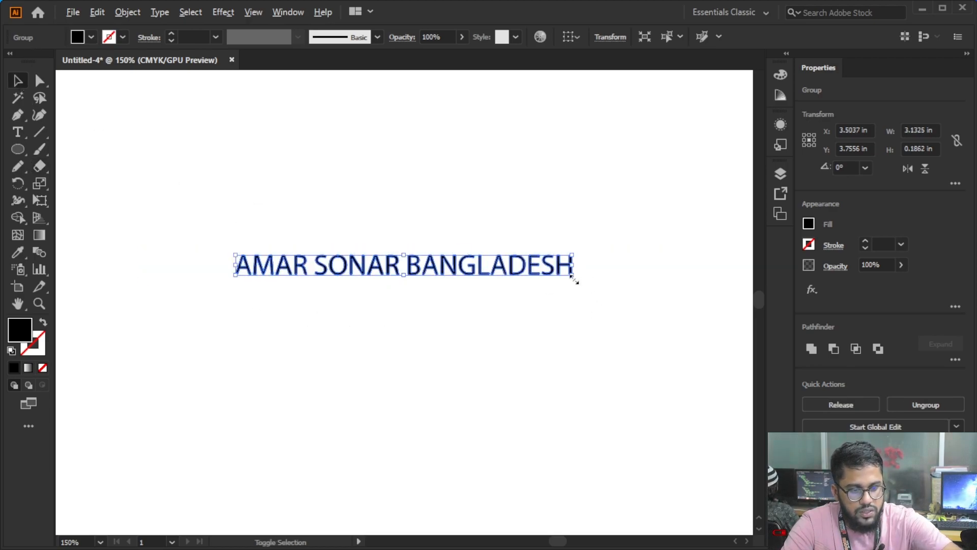
drag(576, 276, 678, 360)
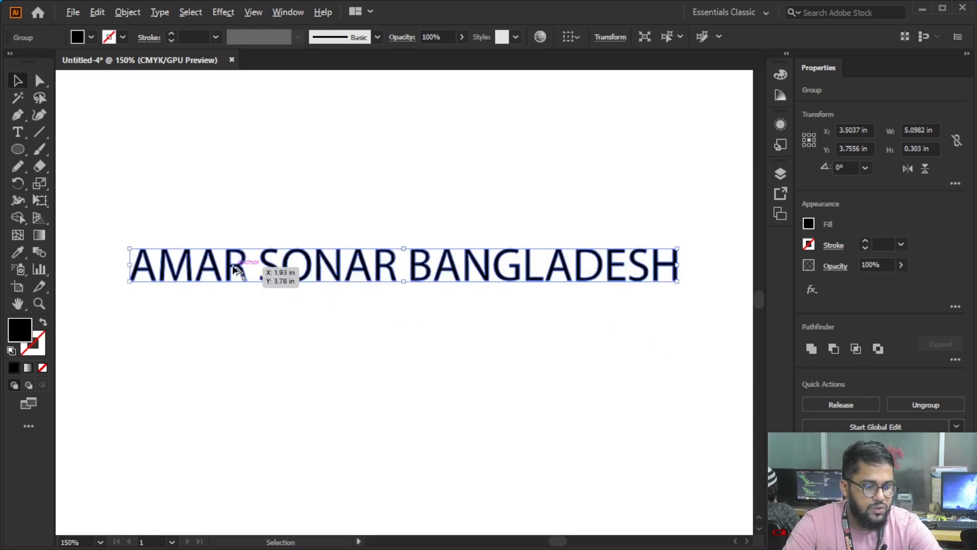
scroll(245, 266, up, 3)
drag(245, 266, 530, 275)
right_click(257, 263)
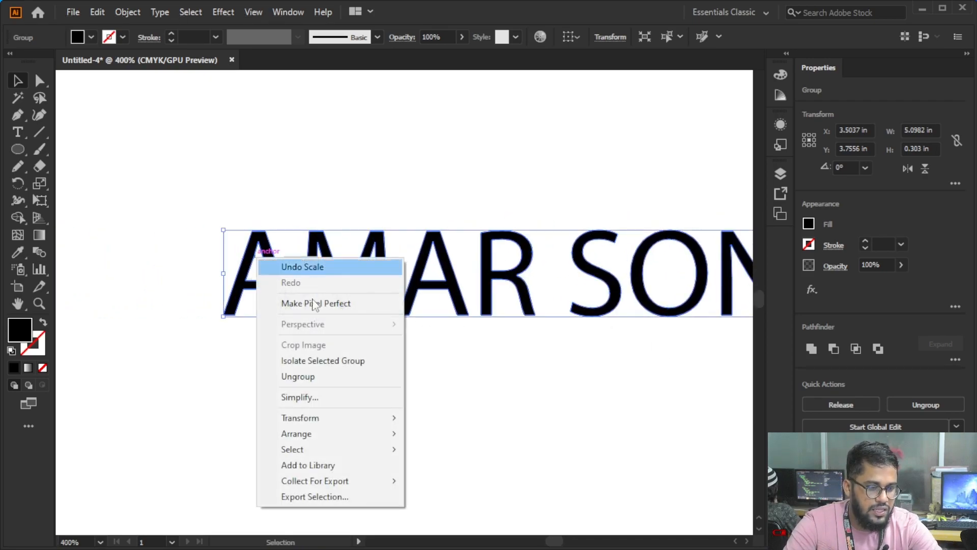
click(297, 376)
click(295, 378)
Try moving the first letter A away from the rest of the word
drag(288, 305, 230, 300)
click(224, 340)
key(ctrl+z)
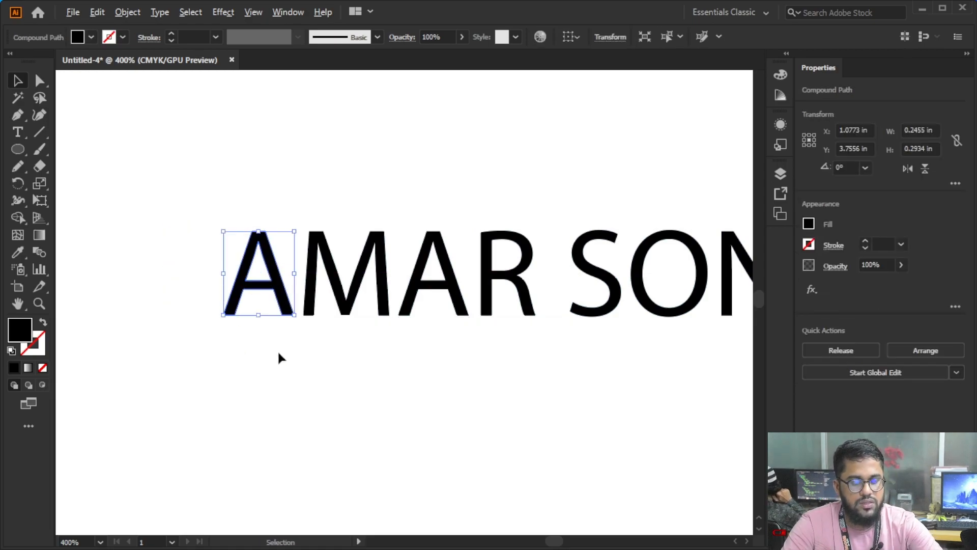
Enlarge the AMAR SONAR letters and place BANGLADESH on a separate line below, offset to the right
scroll(293, 357, down, 2)
drag(432, 370, 300, 375)
scroll(337, 386, down, 1)
drag(464, 400, 387, 340)
click(578, 333)
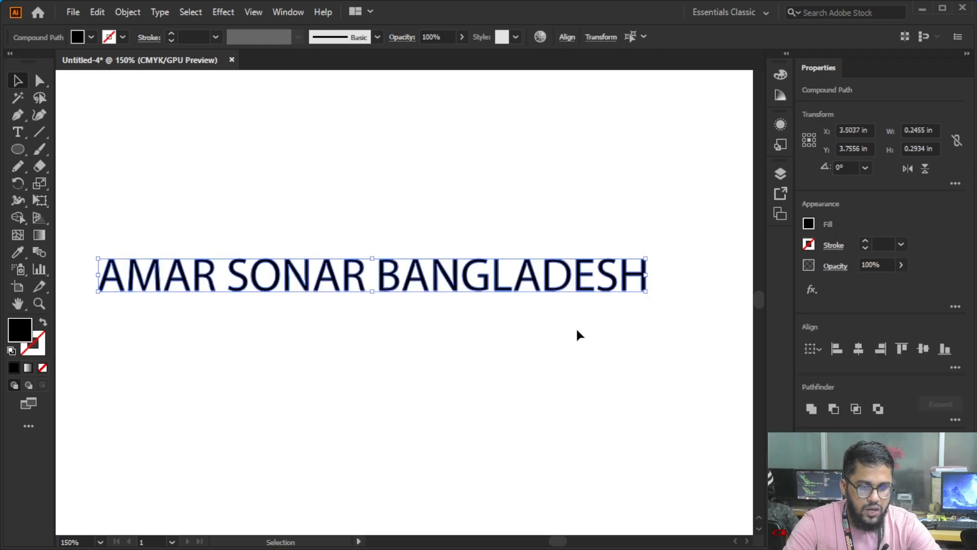
drag(102, 207, 628, 301)
drag(60, 209, 75, 222)
drag(355, 323, 366, 321)
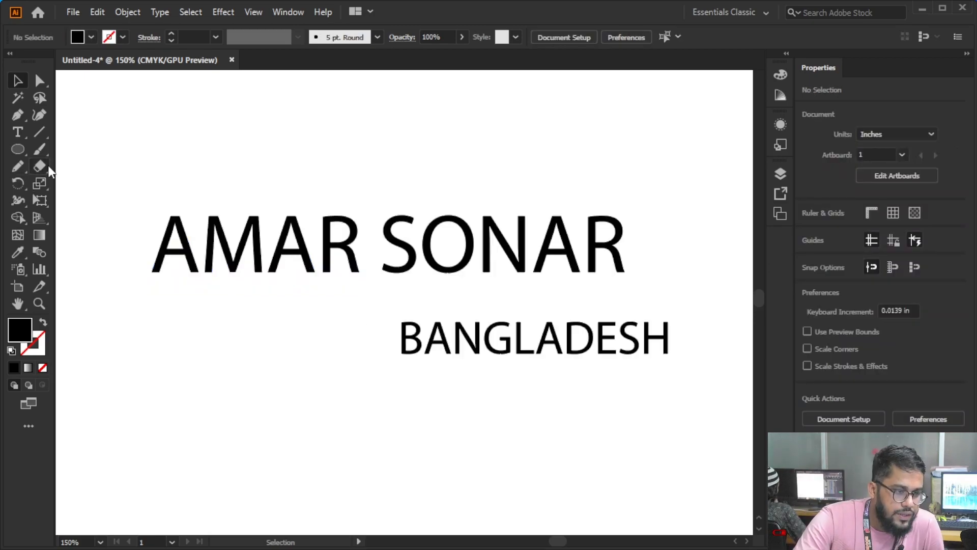
Set the Eraser tool's size to 7 pt and its angle to -69°
click(48, 166)
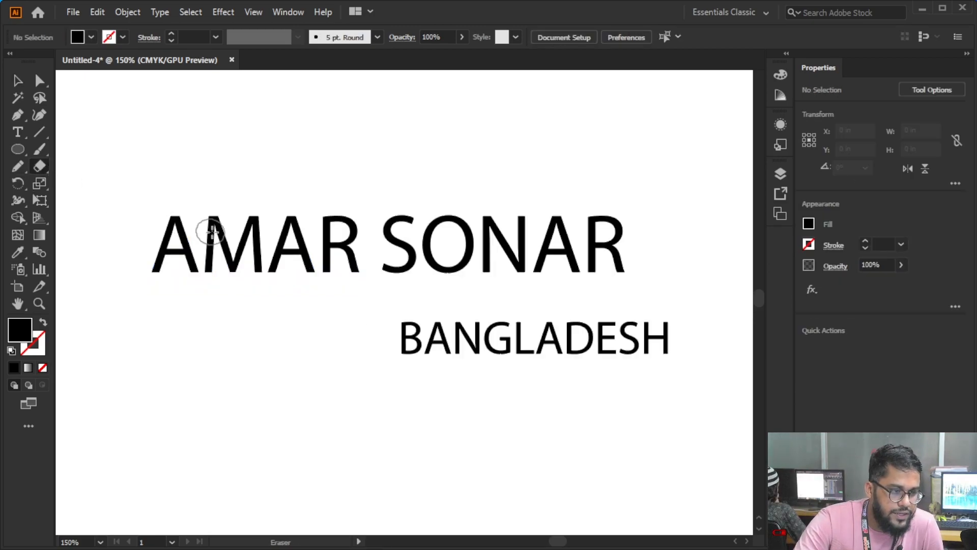
double_click(38, 166)
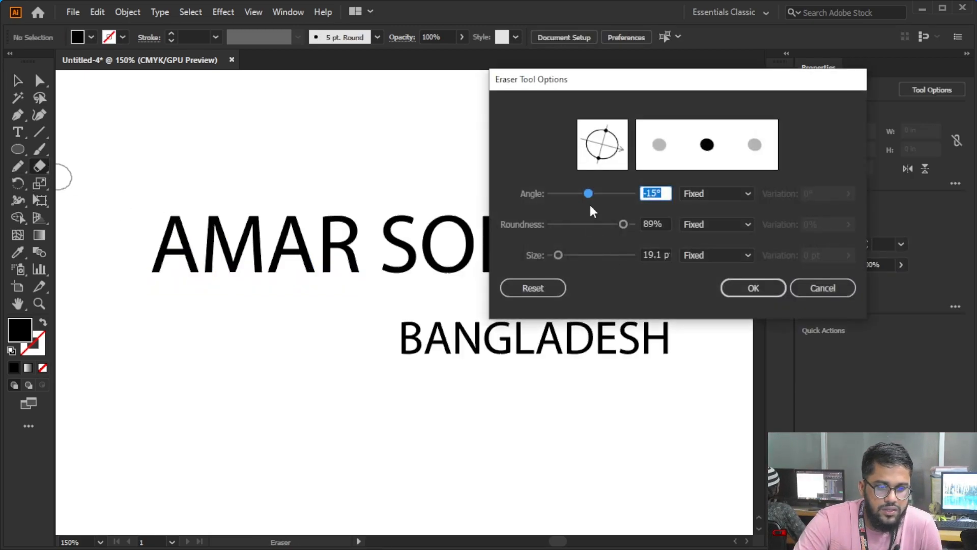
drag(559, 255, 558, 254)
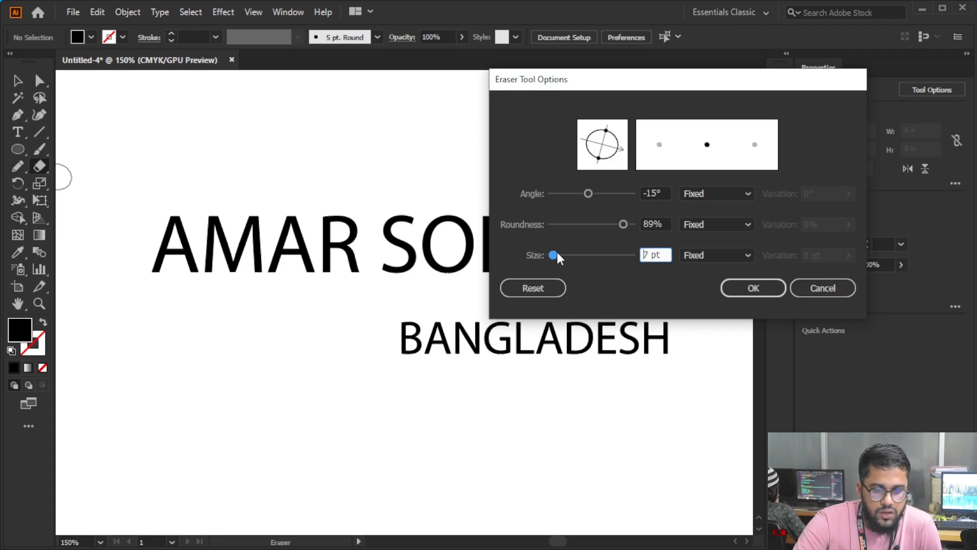
drag(586, 193, 575, 193)
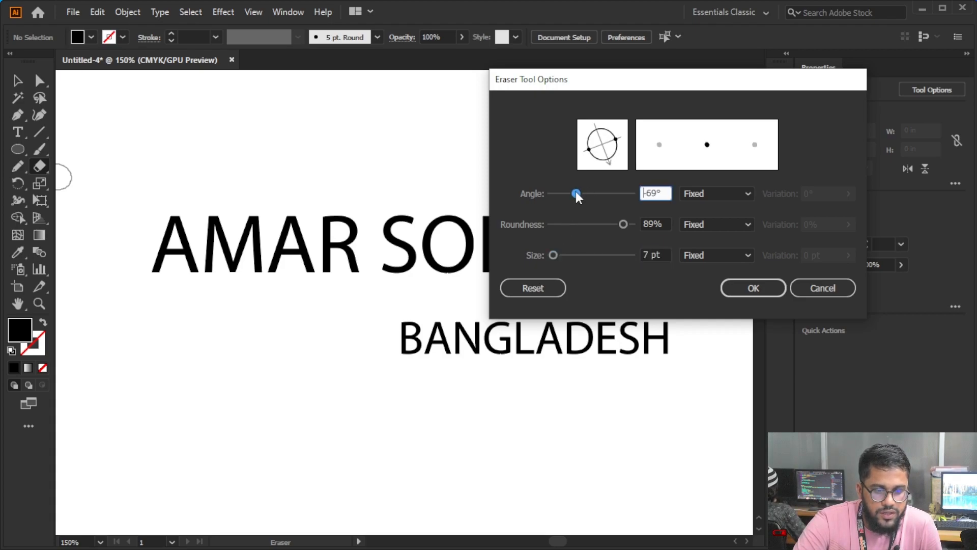
click(751, 291)
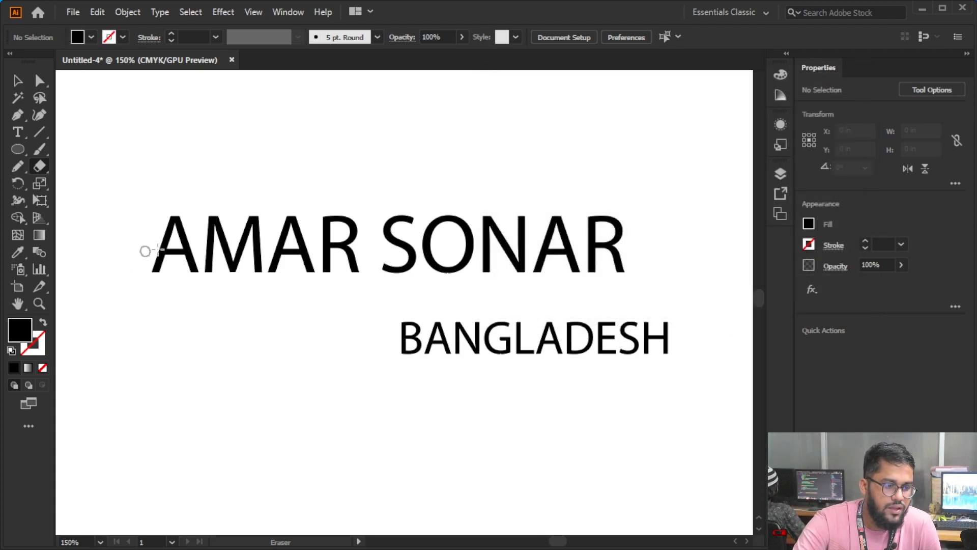
Try a wavy eraser stroke across the middle of AMAR SONAR
mouse_move(144, 251)
mouse_down()
mouse_move(266, 238)
mouse_move(492, 260)
mouse_move(649, 244)
mouse_up()
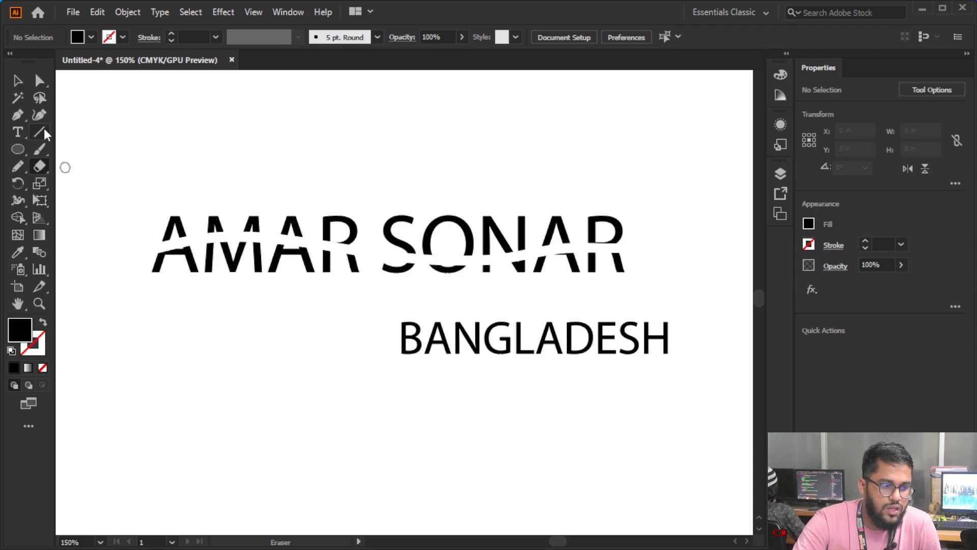
click(18, 81)
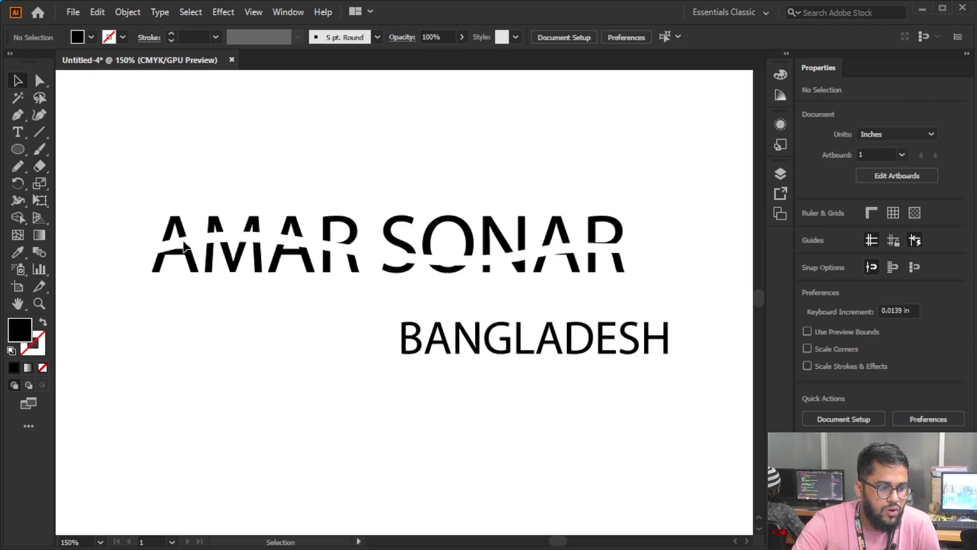
key(ctrl+z)
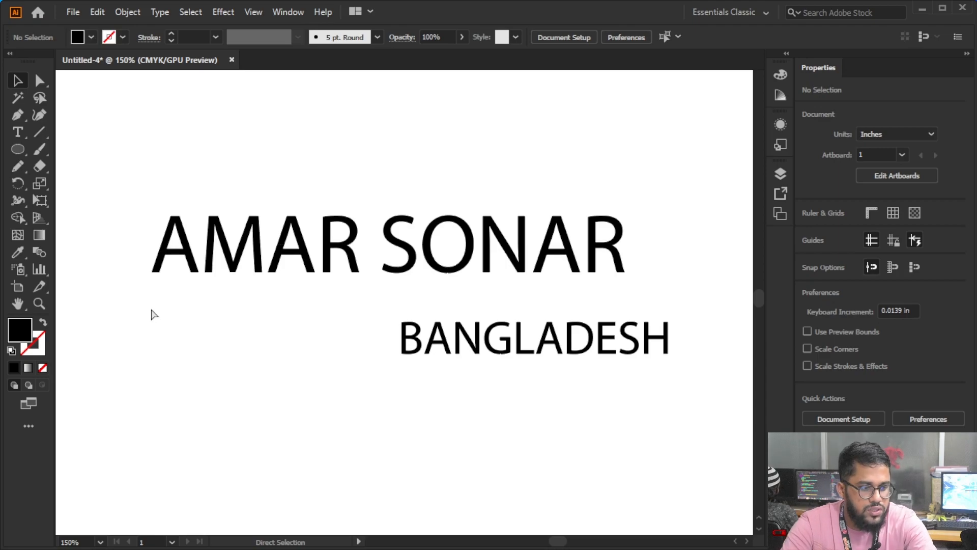
Set the eraser size to 4 pt and erase a straight horizontal line through the middle of AMAR SONAR
double_click(40, 165)
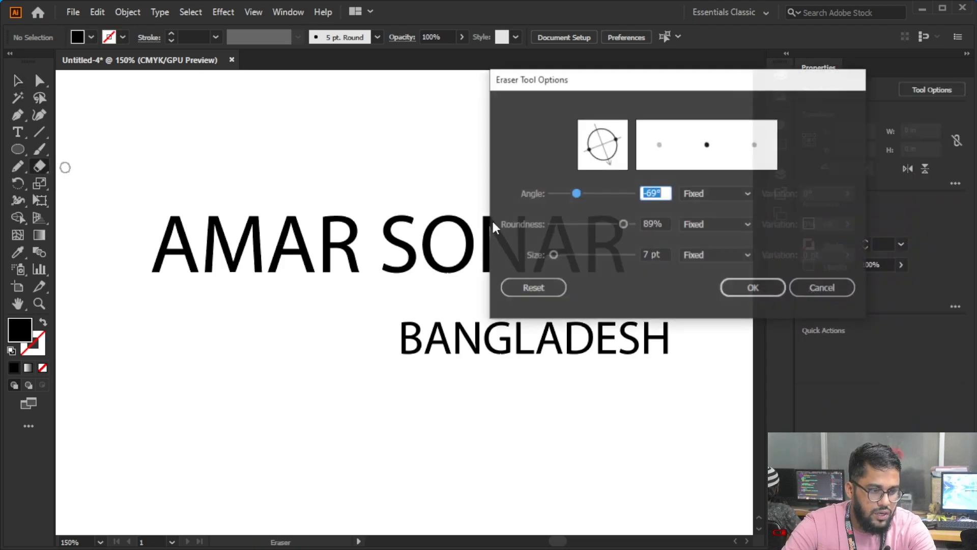
double_click(646, 254)
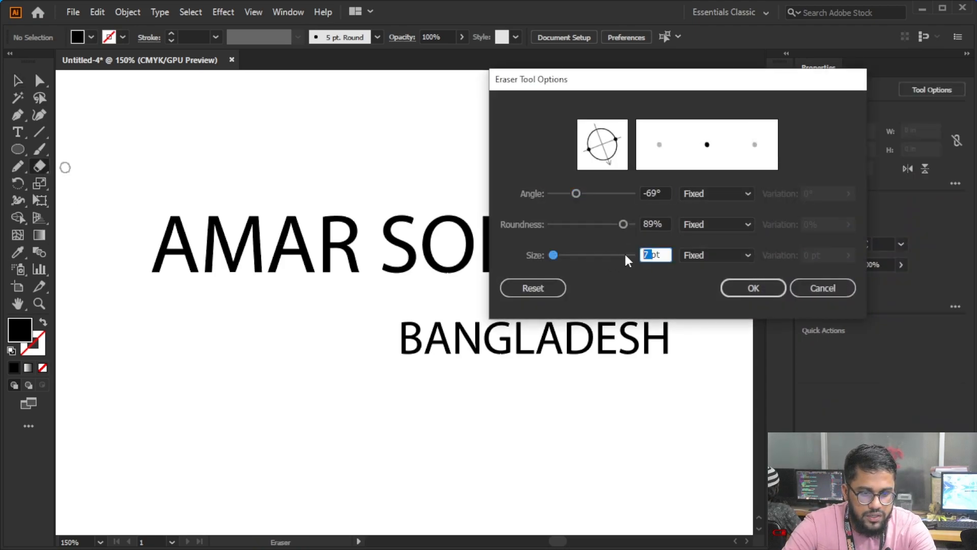
text(4)
key(Return)
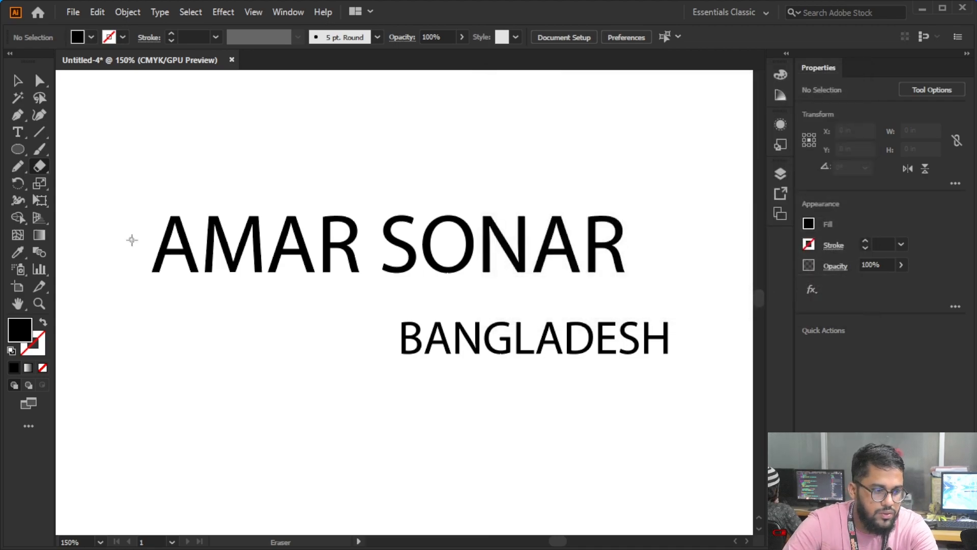
drag(128, 249, 628, 249)
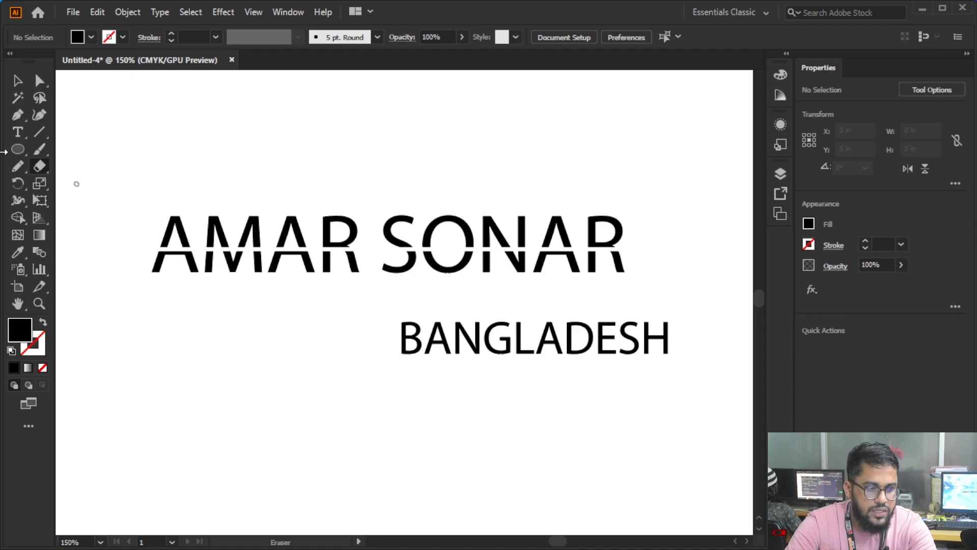
Try moving the lower halves of the letters in AMAR down, away from their upper halves
click(17, 80)
click(231, 262)
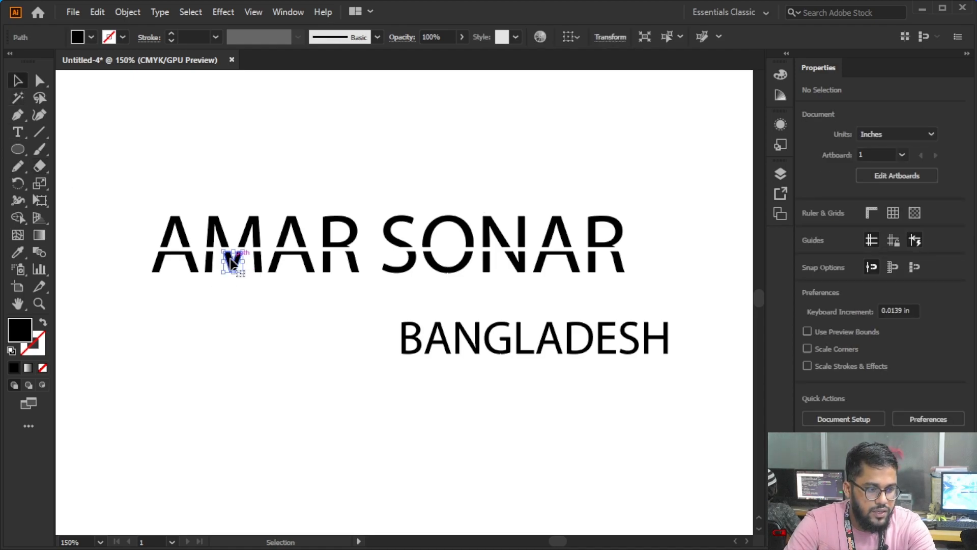
click(234, 295)
mouse_move(128, 261)
mouse_down()
mouse_move(344, 263)
mouse_move(307, 357)
mouse_up()
click(287, 395)
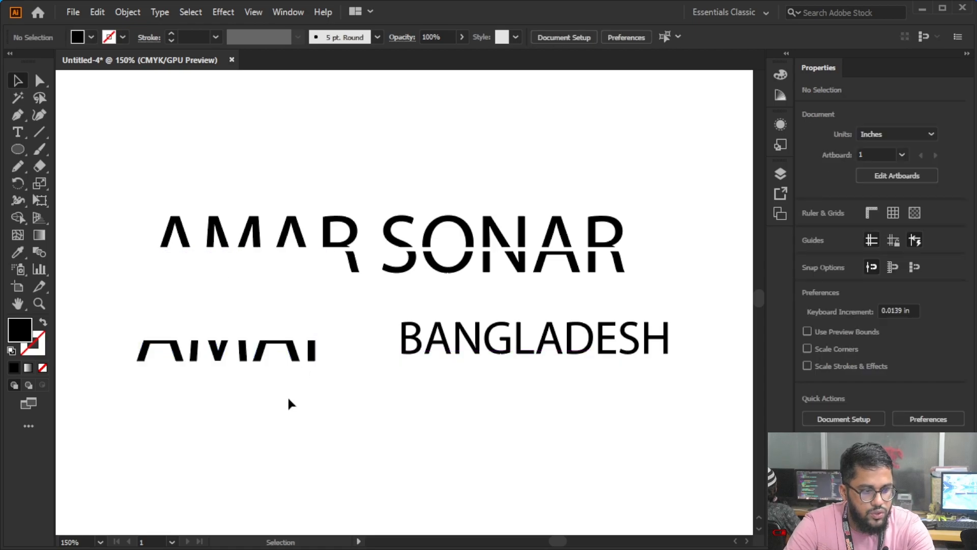
key(ctrl+z)
key(ctrl+z)
click(284, 397)
Try moving the upper half of the letter S well above the text line
drag(398, 328, 343, 400)
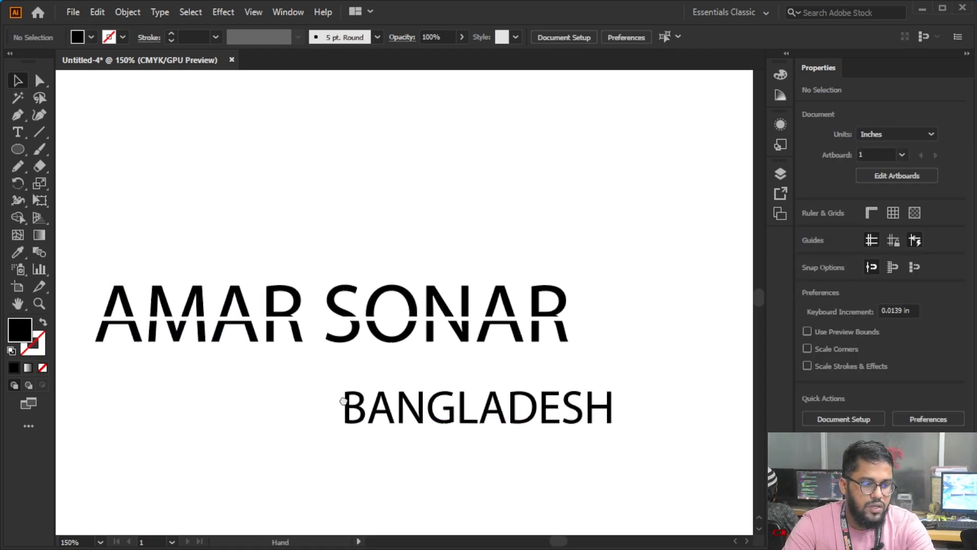
drag(338, 290, 330, 169)
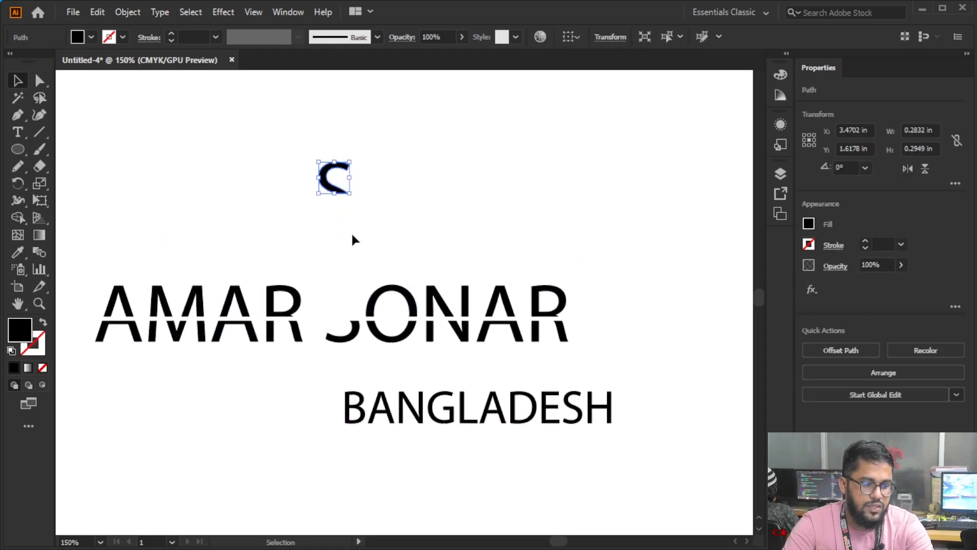
key(ctrl+z)
click(338, 247)
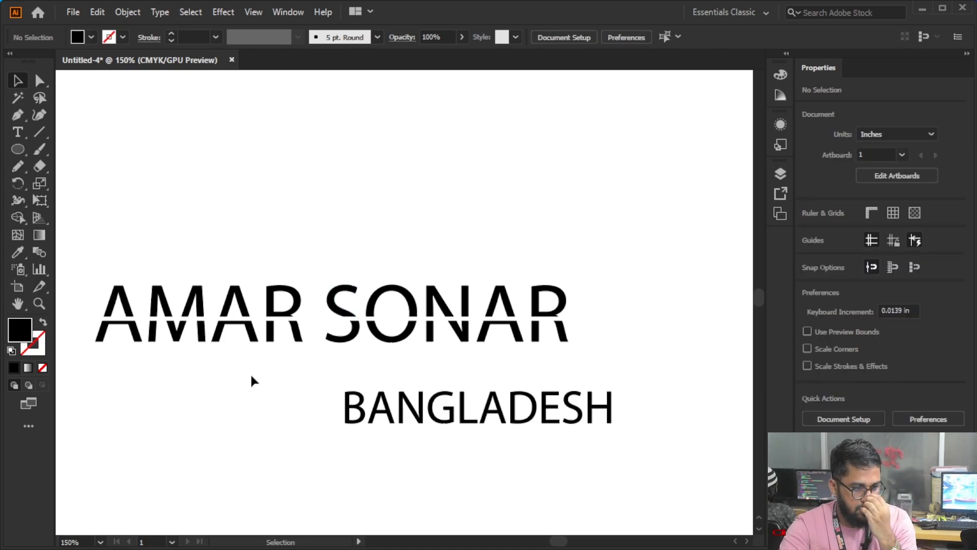
drag(410, 417, 261, 445)
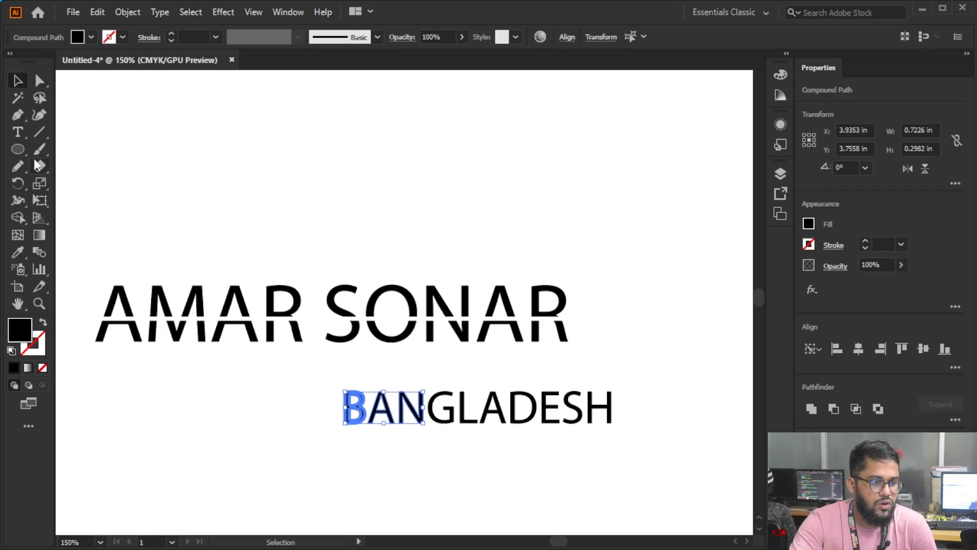
Draw a black rectangle about 1.97 × 1.09 in above the text and move it to the right above SONAR
drag(25, 146, 65, 149)
drag(138, 140, 350, 257)
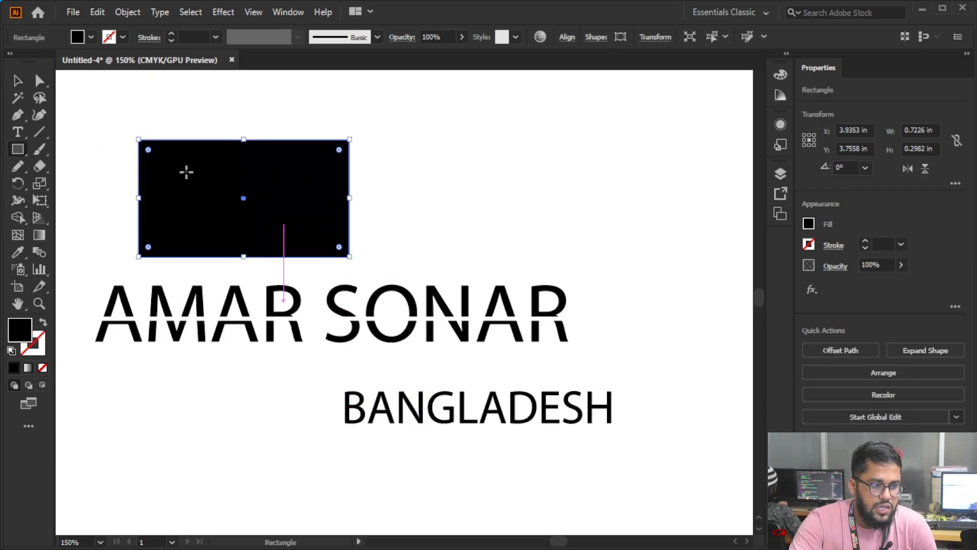
click(123, 12)
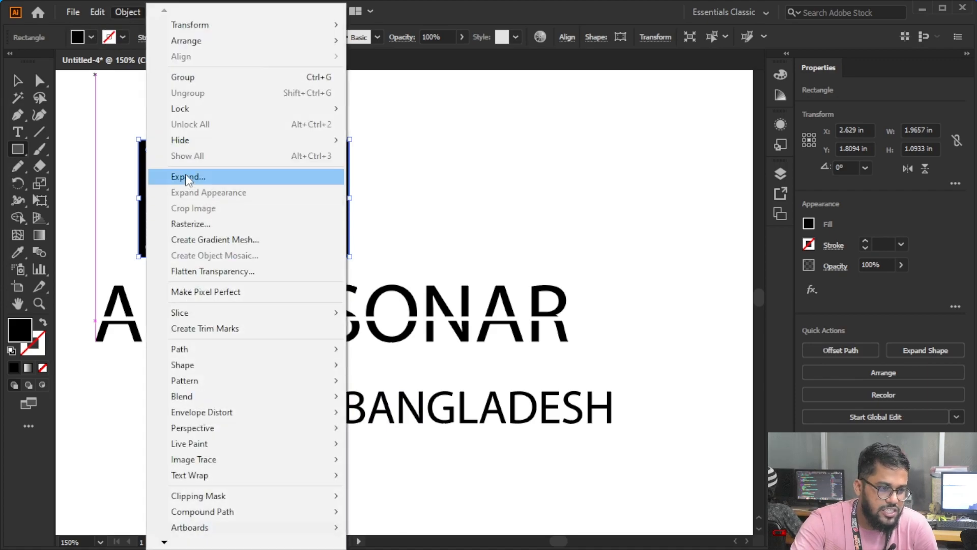
click(187, 178)
click(17, 81)
drag(215, 177, 400, 180)
drag(349, 224, 308, 212)
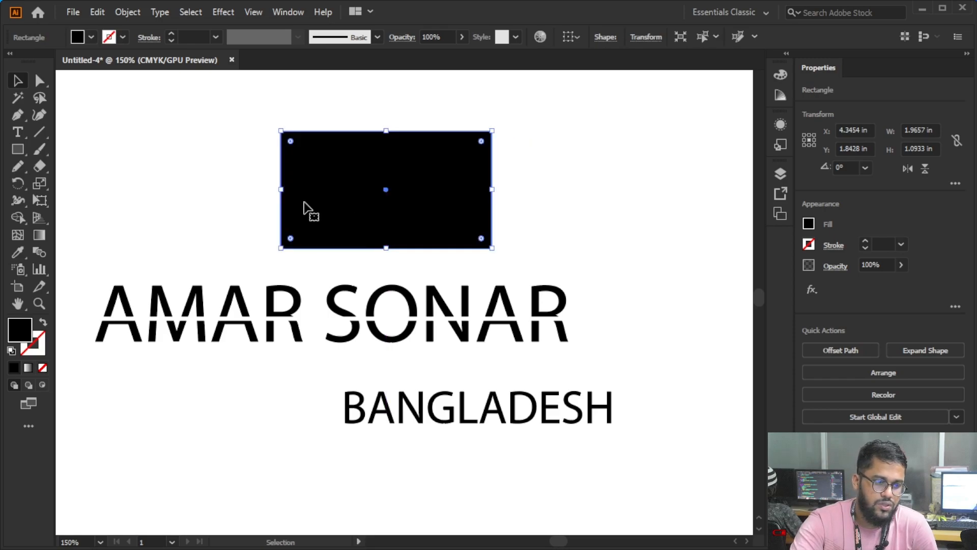